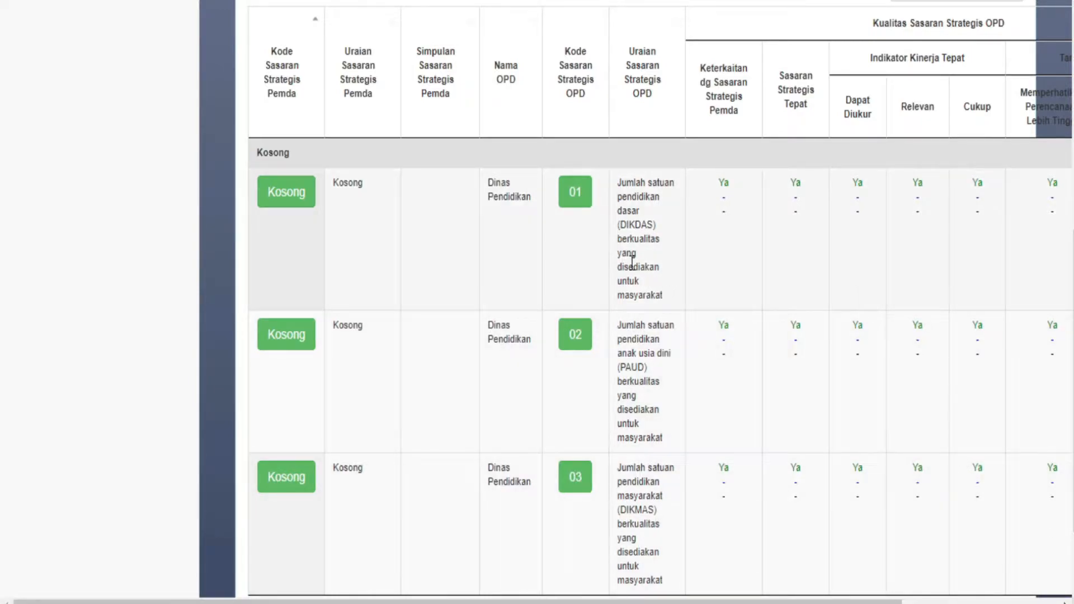
Open Dinas Pendidikan's OPD strategic target 01 and link it to Pemda target 2.1 Meningkatnya perluasan akses dan kualitas pendidikan masyarakat.
click(579, 194)
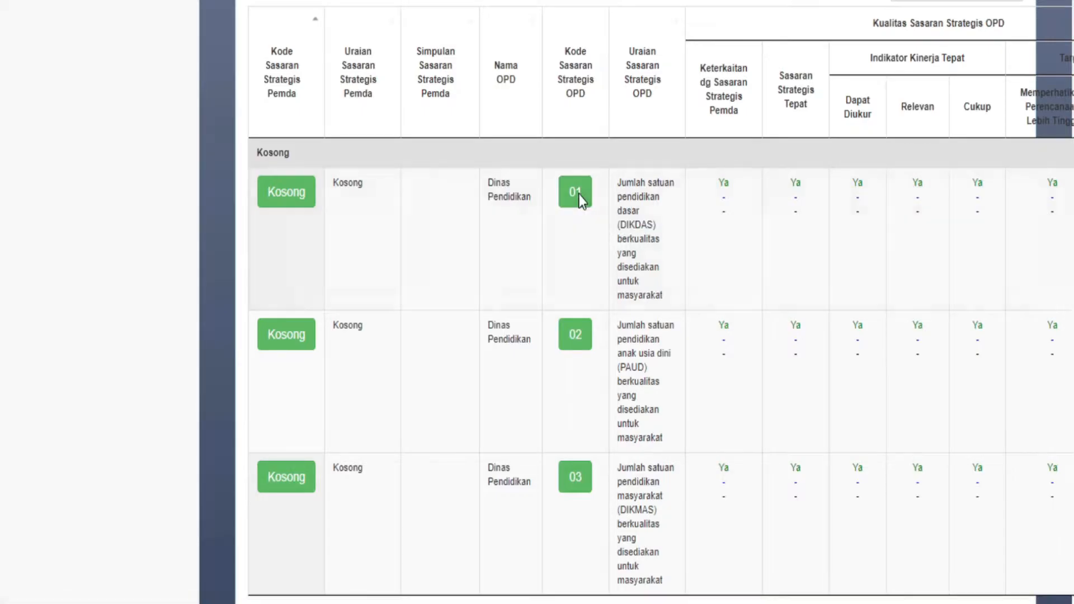
click(882, 106)
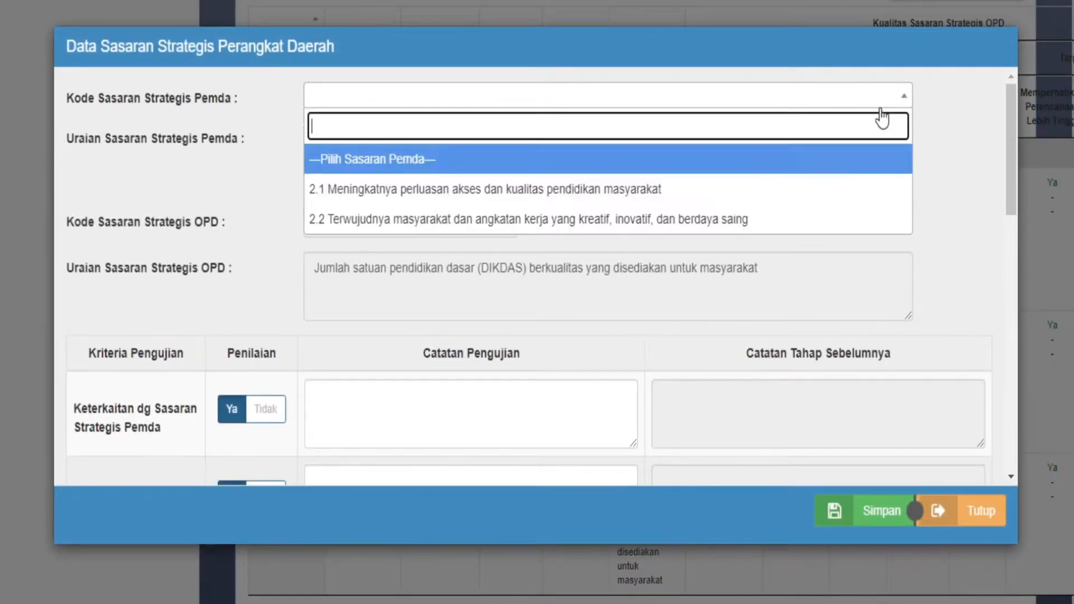
click(873, 190)
Enter the test note "Sasaran strategis OPD relevan dalam pencapaian sasaran strategis pemda" for Keterkaitan dg Sasaran Strategis Pemda.
drag(1012, 197, 1013, 264)
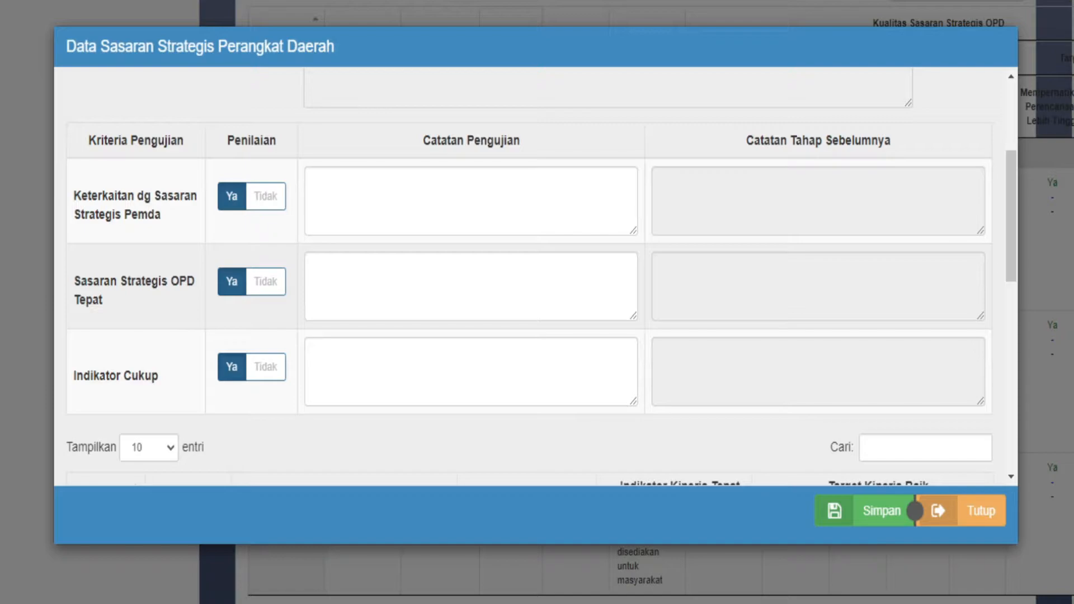
click(360, 213)
text(Sasaran str)
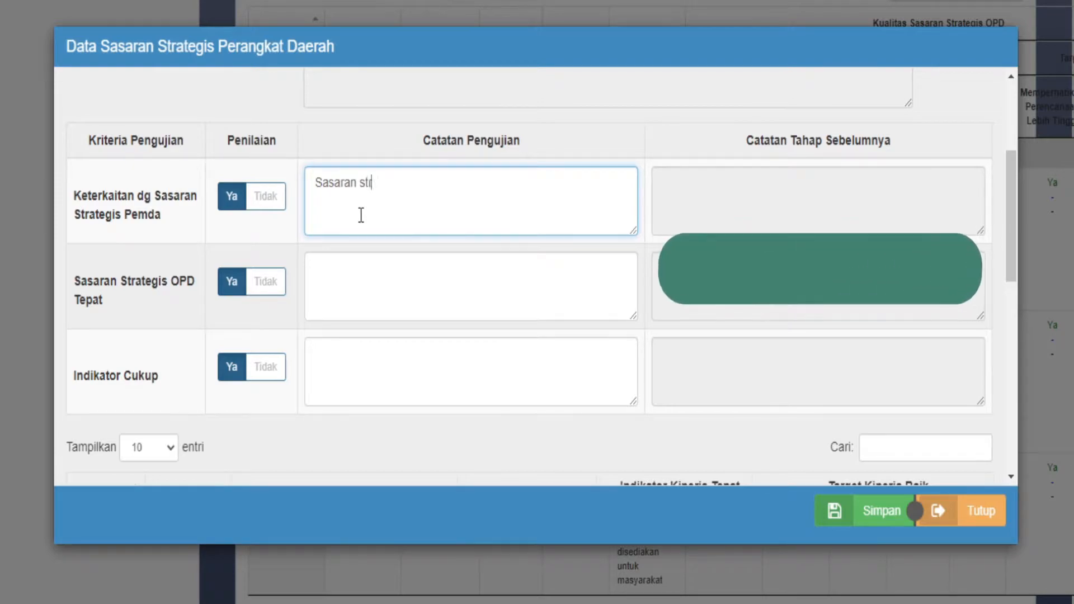
text(ategis OPD relevan)
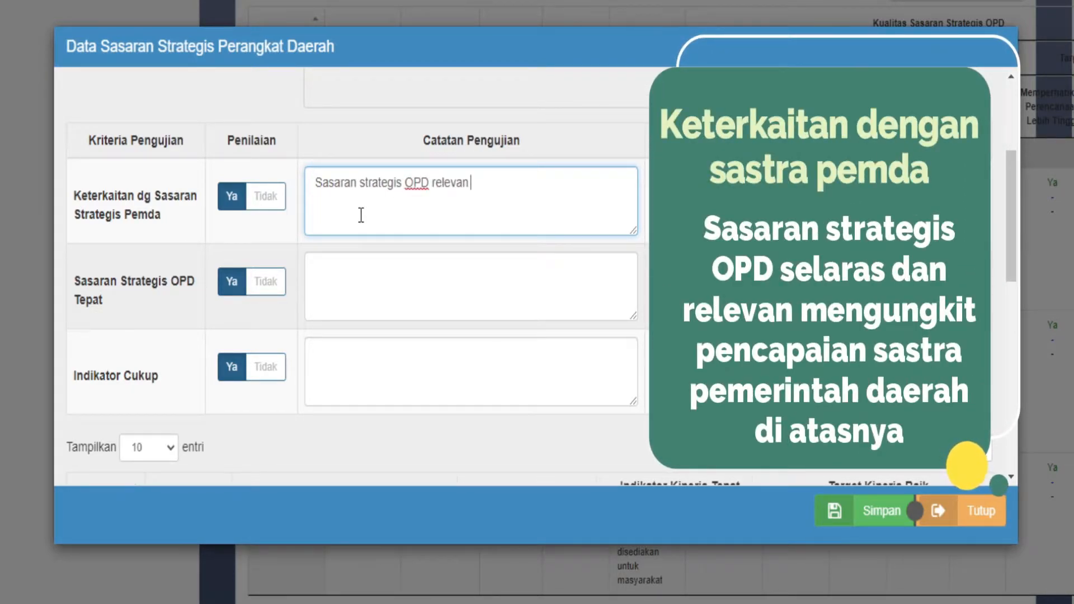
text( dalam pencapaian sasaran strat)
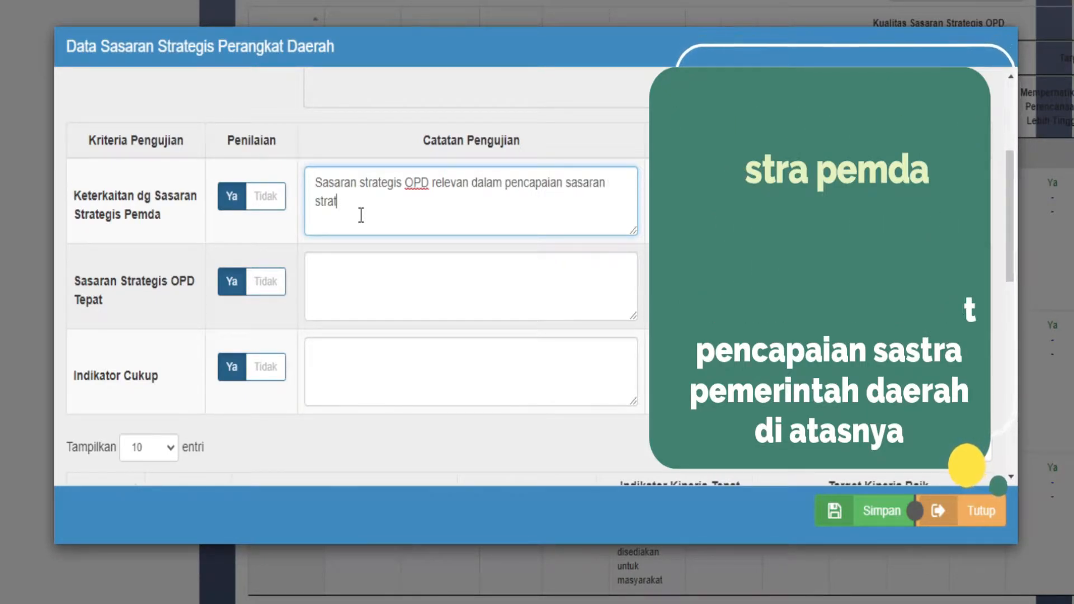
text(egis pemda)
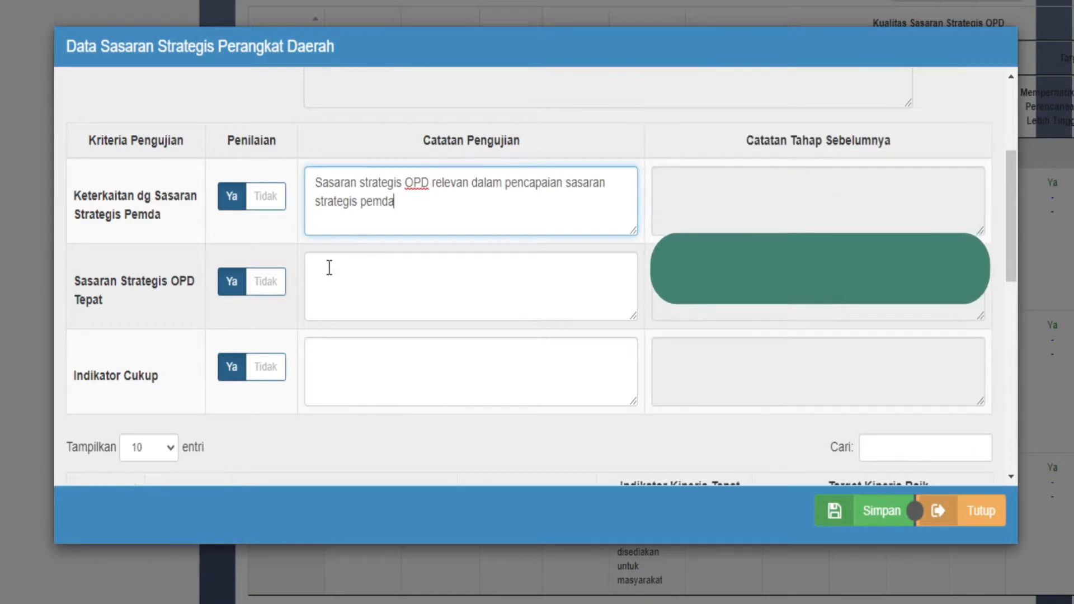
Enter the test note "Sasaran strategis OPD sudah mendukung pencapaian sasaran strategis pemda" for Sasaran Strategis OPD Tepat.
click(376, 276)
text(Sasaran strate)
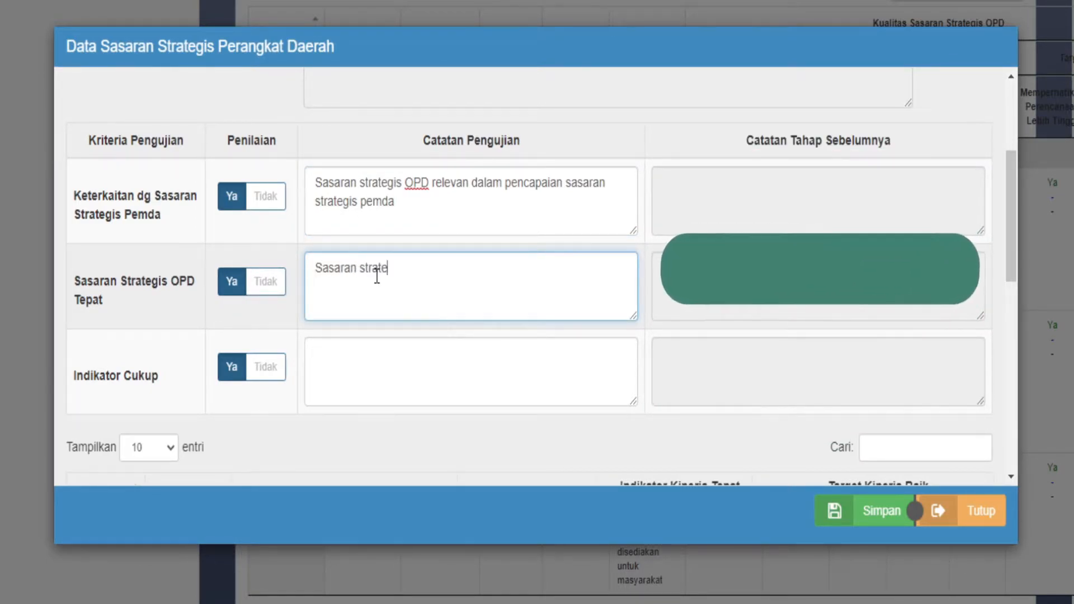
text(gis OPD)
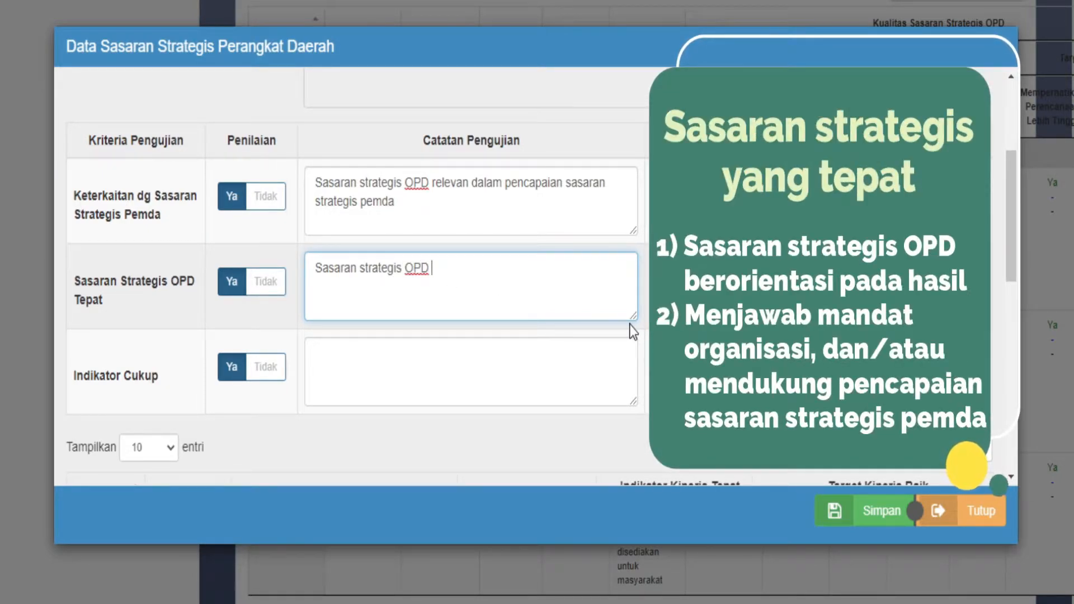
text( sudah )
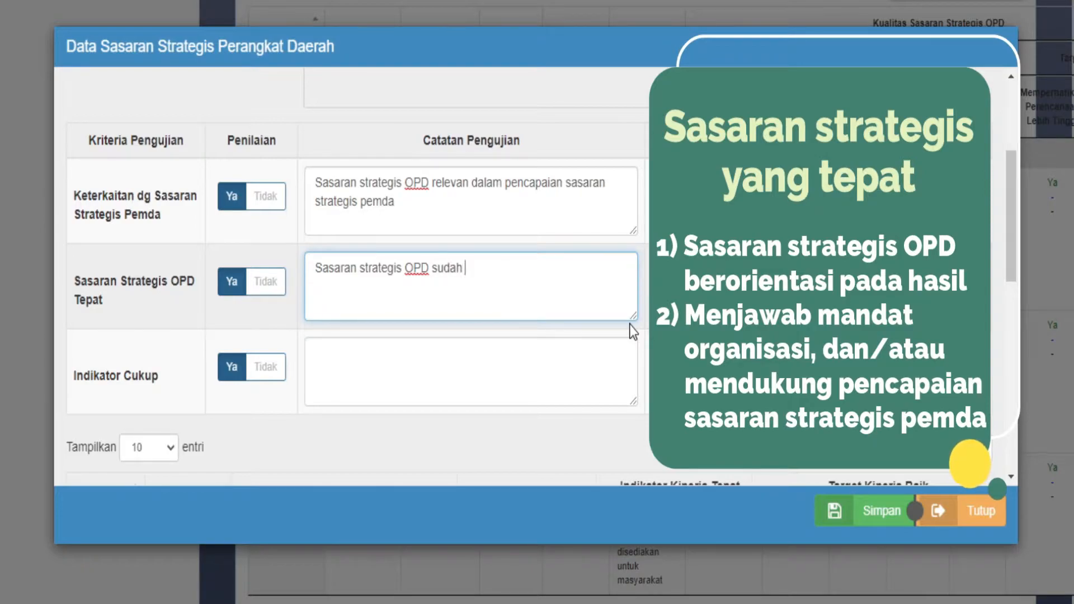
text(mendukung perca)
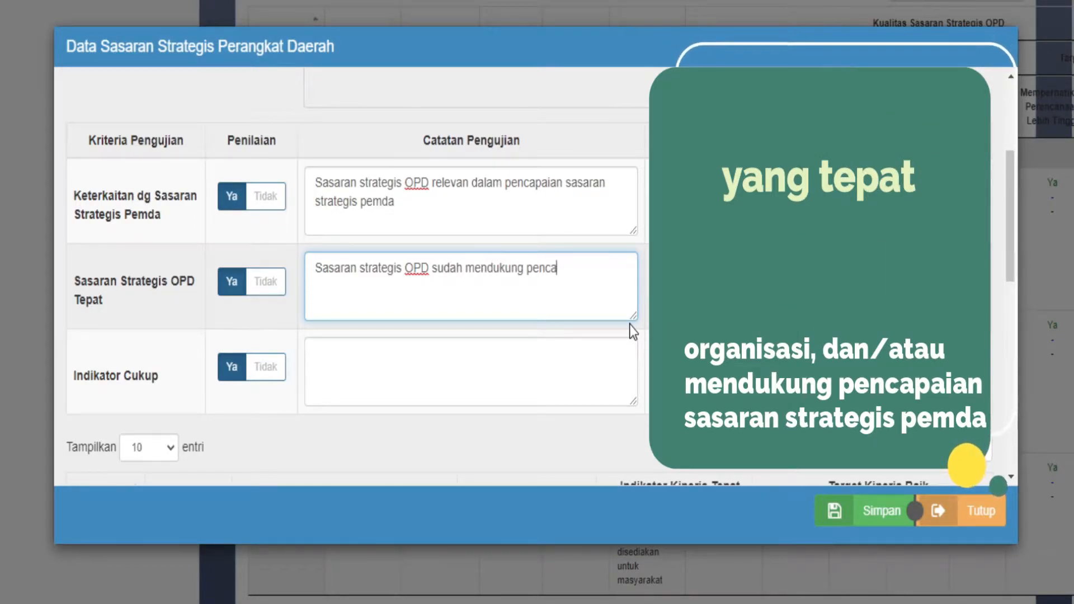
text(paian sasaran strategis pemda)
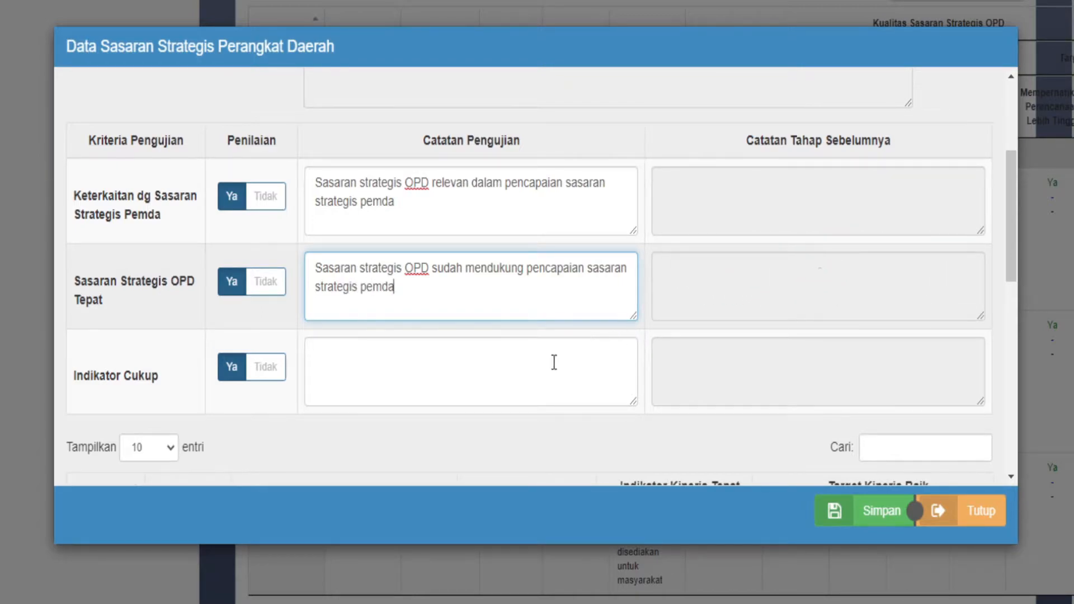
Enter the test note "Indikator yang digunakan cukup untuk mengukur kondisi sasaran strategis OPD" for Indikator Cukup.
click(402, 364)
text(Indi)
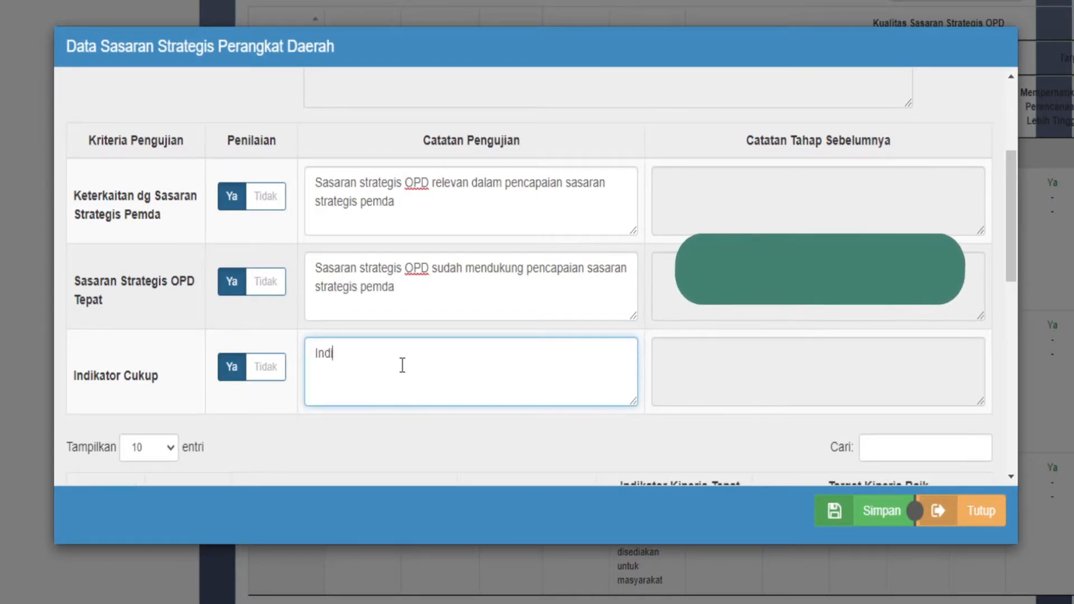
text(kator yang digunakan )
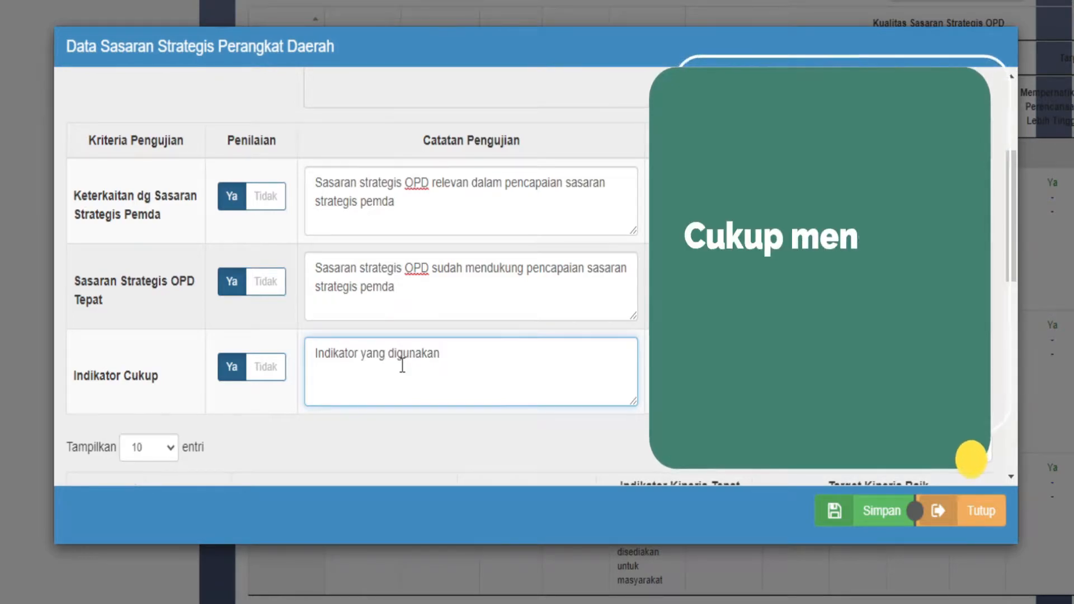
text(cukup untuk mengukur kondisi s)
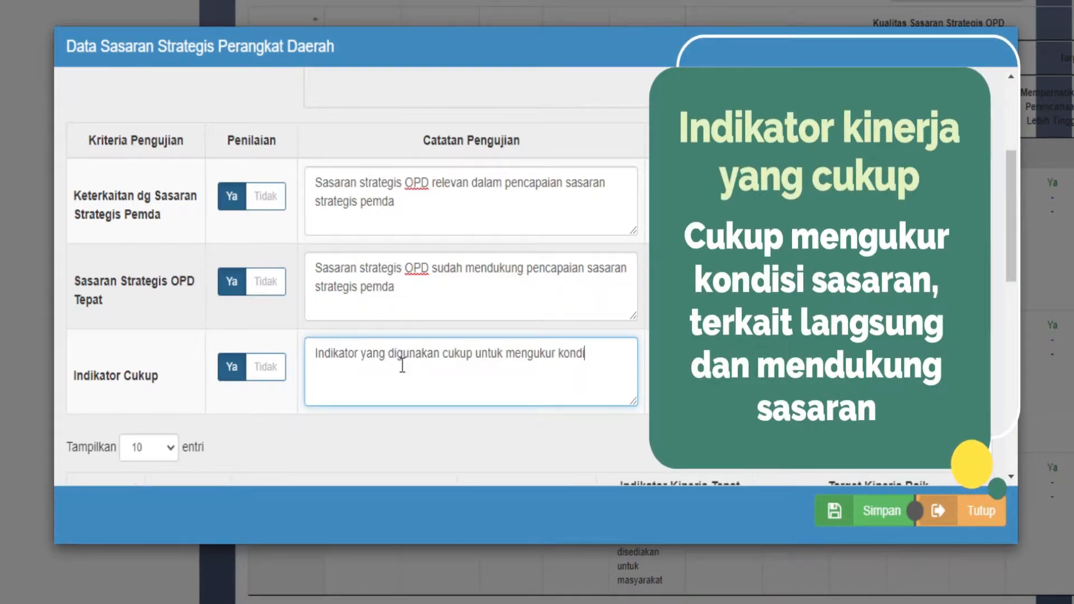
text(asaran strategis OPD)
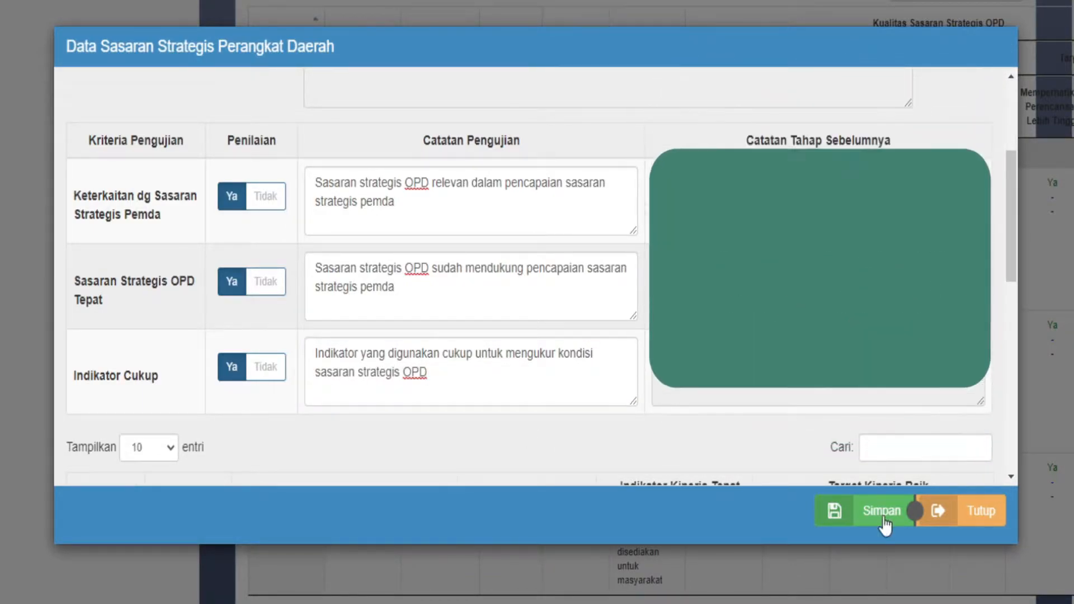
Open indicator 01.01 for editing and enter the note "Indikator dapat diukur secara objektif" for Dapat diukur secara obyektif.
drag(1012, 267, 1018, 381)
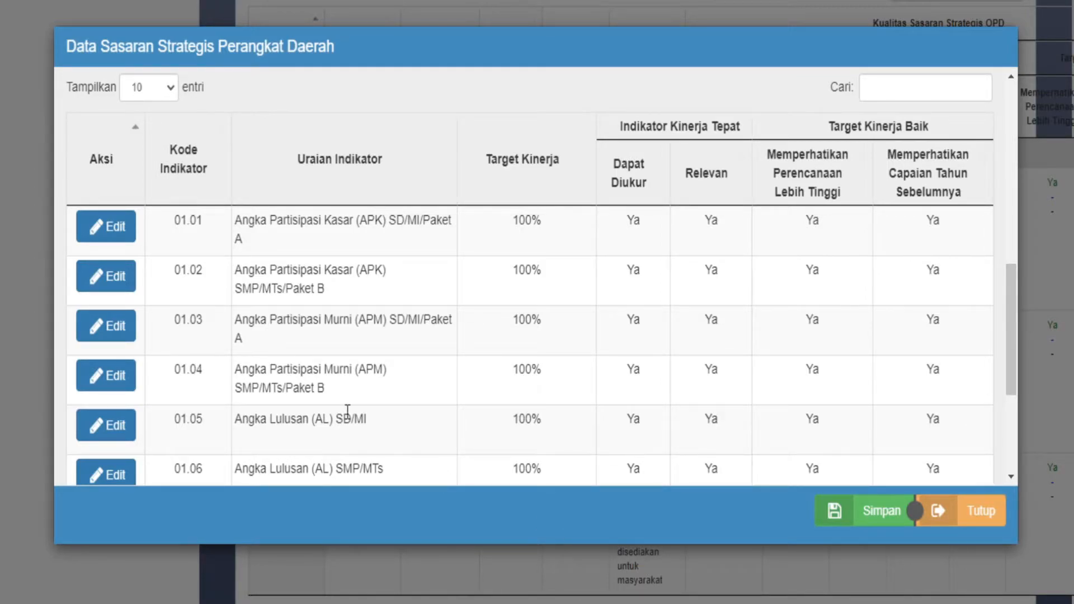
click(127, 241)
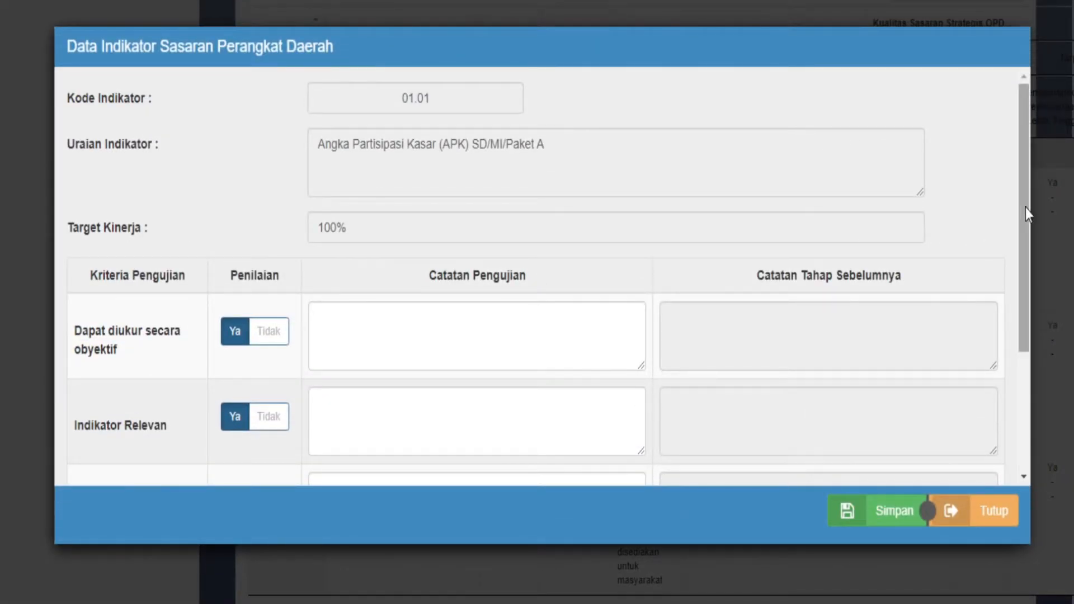
drag(1025, 207, 1040, 332)
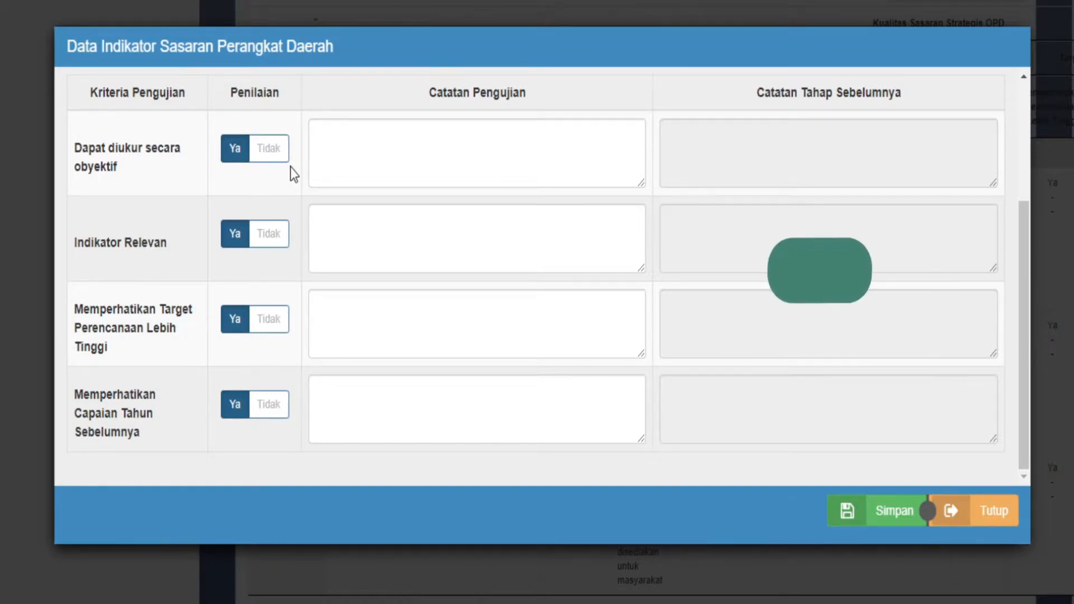
click(372, 169)
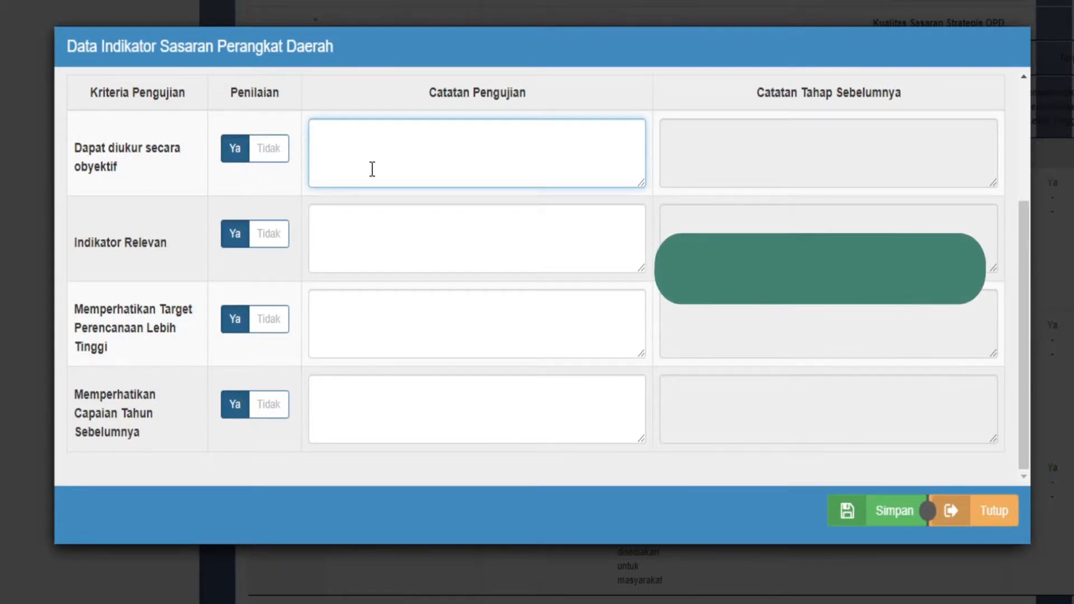
text(Indikator)
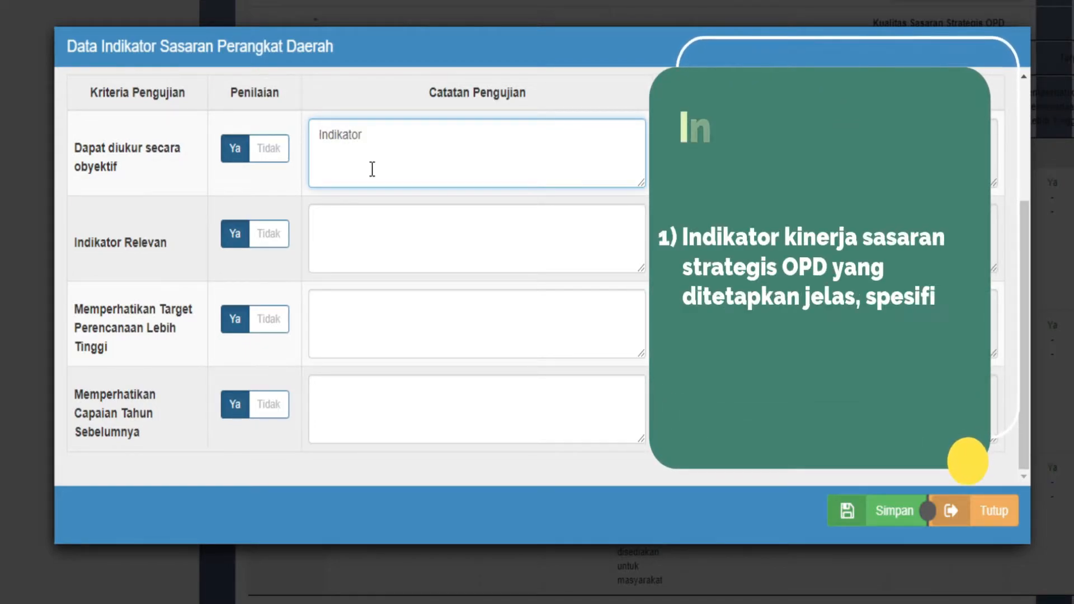
text( dapat diukur secara objektif)
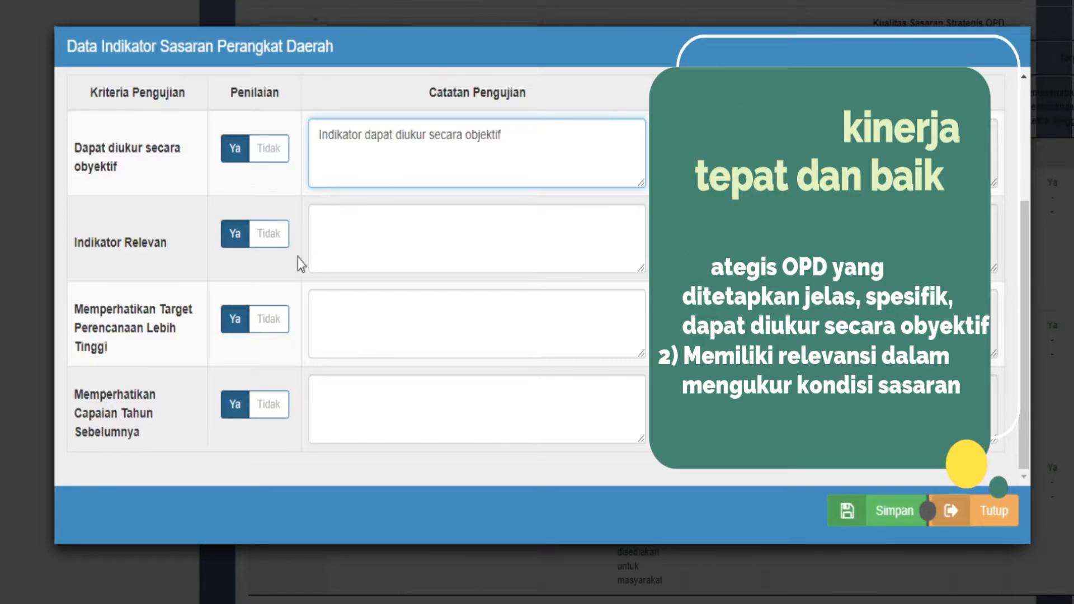
Rate Indikator Relevan as Ya with the note "Indikator memiliki relevansi dalam mendukung kondisi sasaran".
click(238, 238)
click(358, 242)
text(Indikator memiliki)
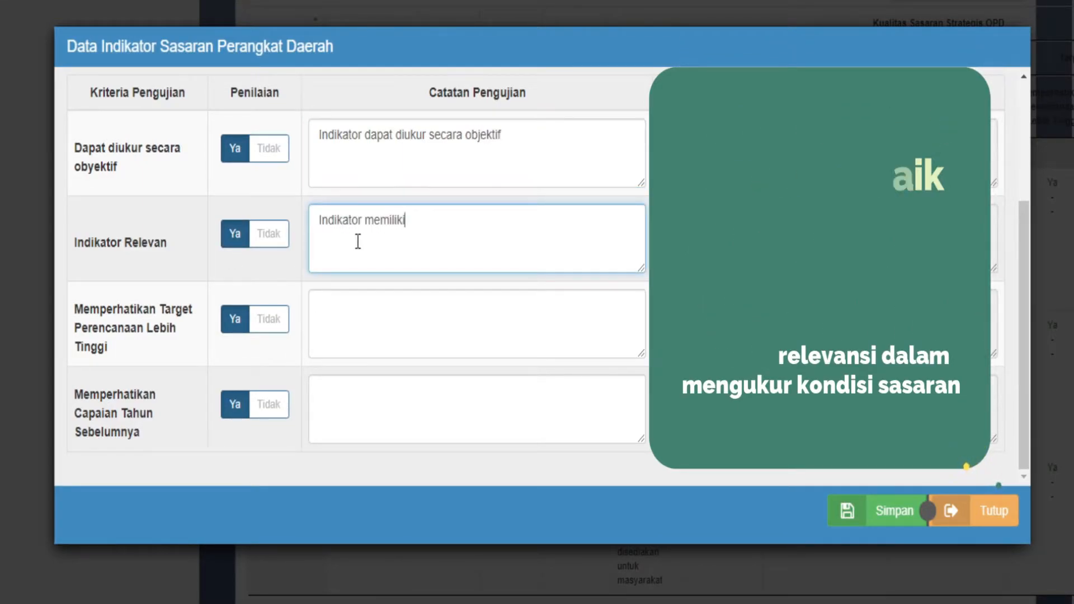
text( relevansi dalam mendukung kondisi sasaran)
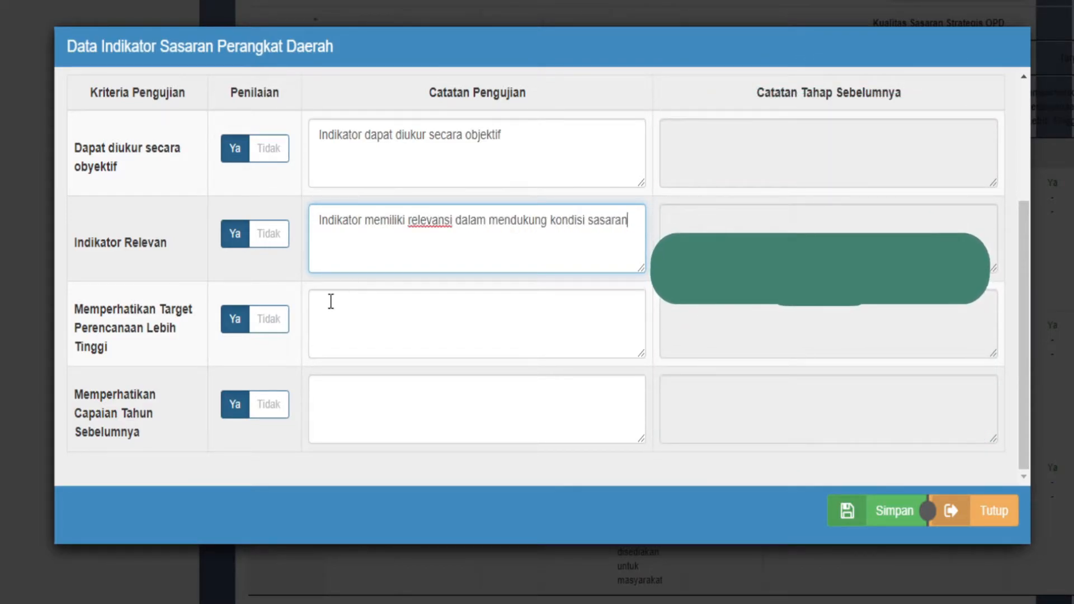
Rate Memperhatikan Target Perencanaan Lebih Tinggi as Ya with the note "Indikator mampu mempertimbangkan target pemda".
click(240, 323)
click(386, 324)
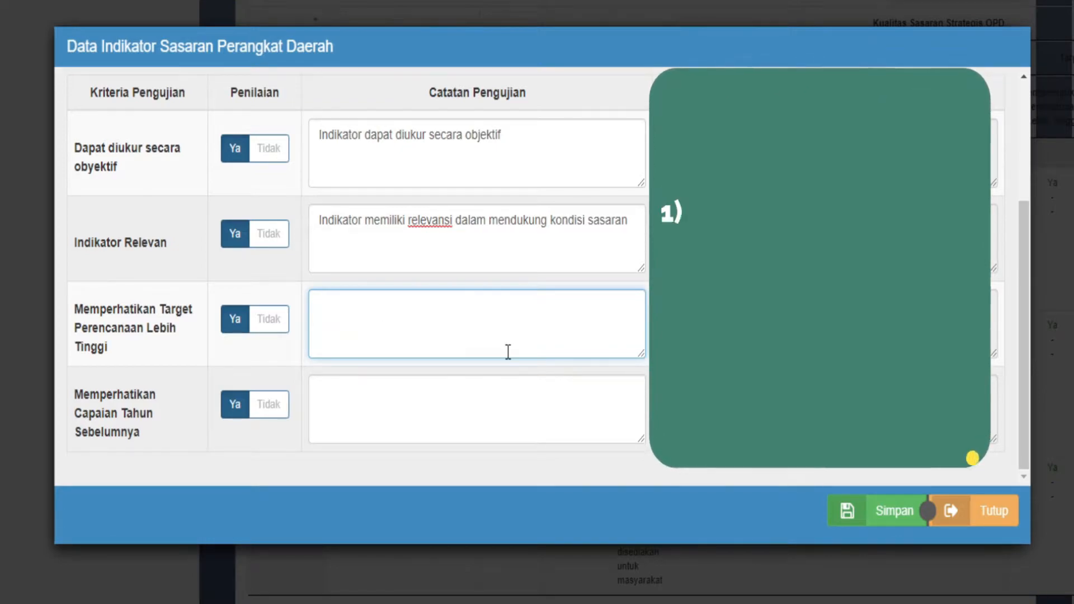
text(Indikator mampu mempertimbangkan target pemda)
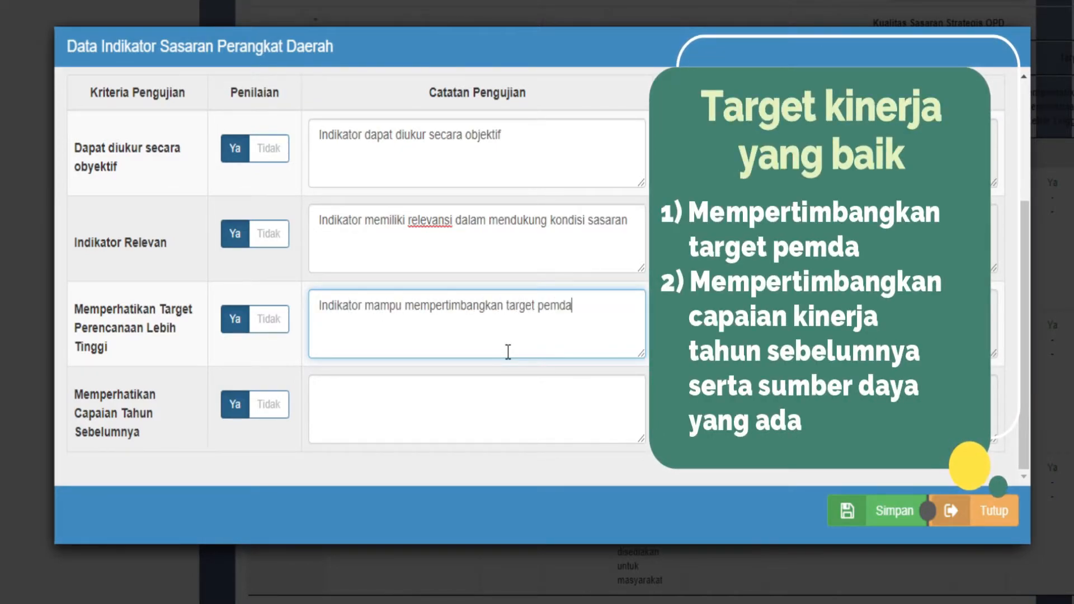
Enter the note "Indikator yang digunakan mempertimbangkan capaian kinerja tahun sebelumnya" for Memperhatikan Capaian Tahun Sebelumnya and save the indicator.
click(541, 367)
click(456, 419)
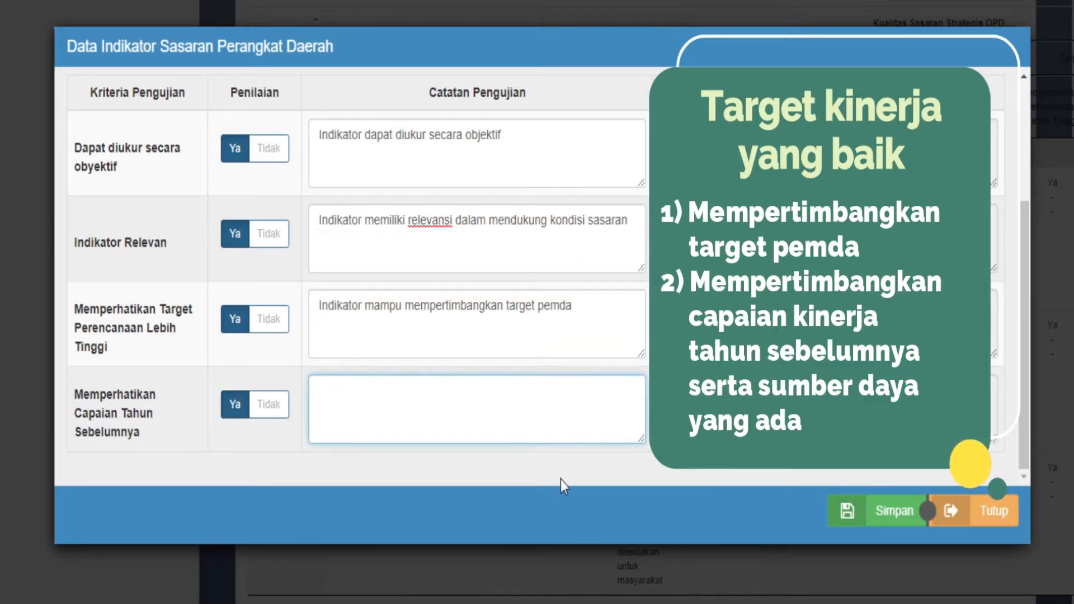
text(Indikator )
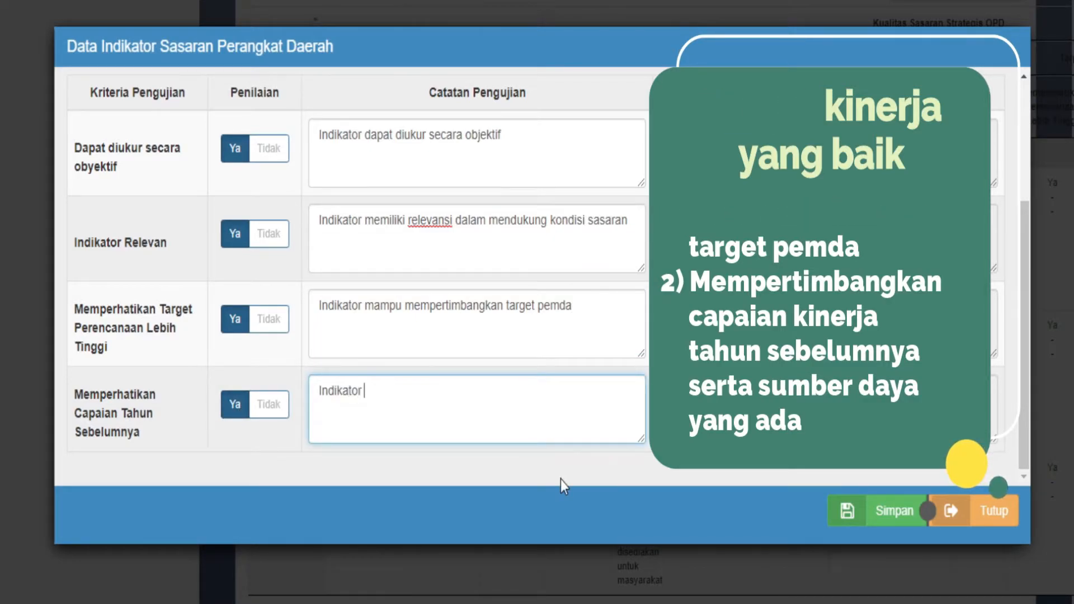
text(yang digunakan mempertimbangkan)
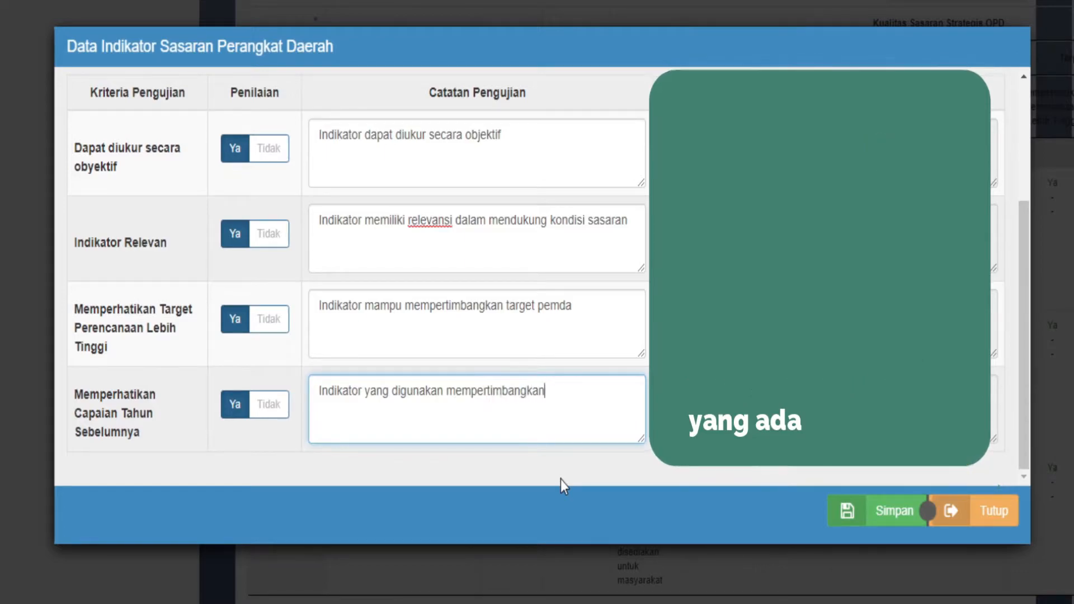
text( capaian kinerja tahun sebelumnya)
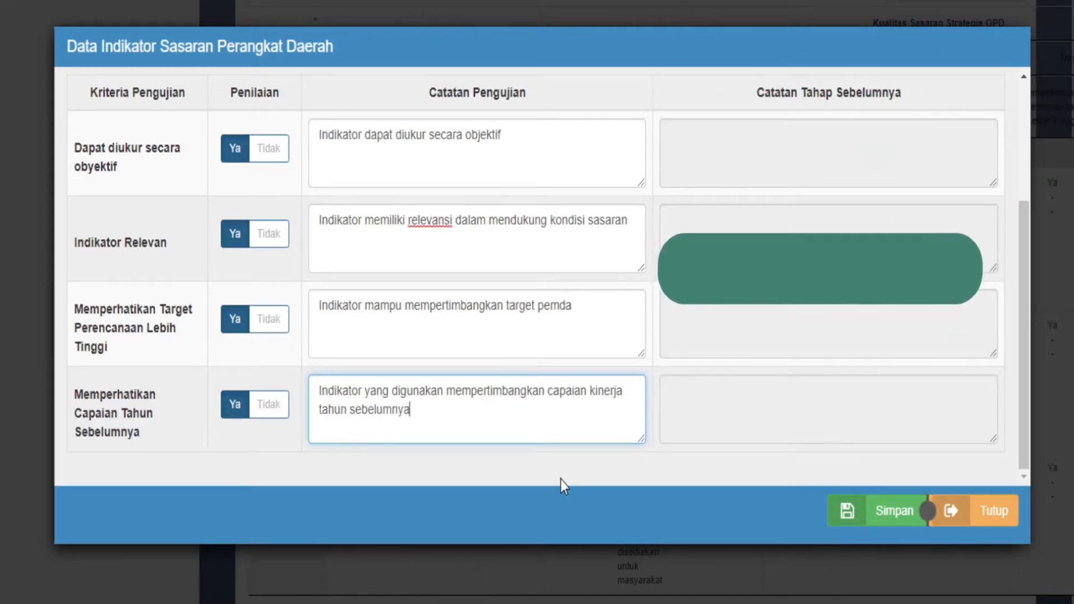
click(881, 521)
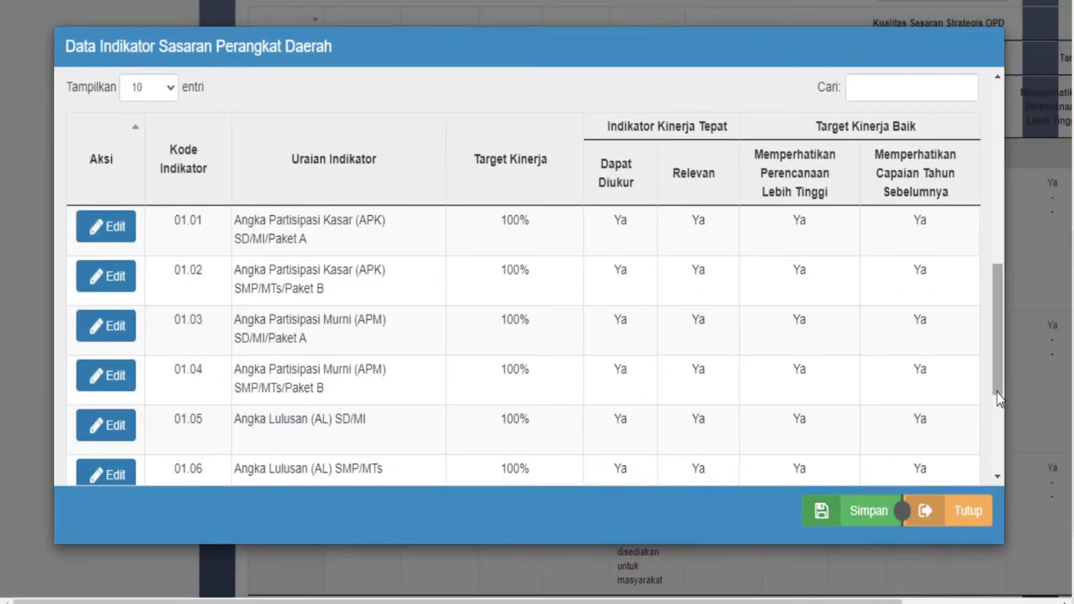
Enter the conclusion note "Sudah efektif. Kondisi sasaran strategis pemda tepat serta indikator dapat diukur dan relevan" and save the OPD strategic target.
drag(997, 391, 1001, 478)
click(833, 441)
text(Sudah efektif. Kondisi sasaran strategis pemda tepat)
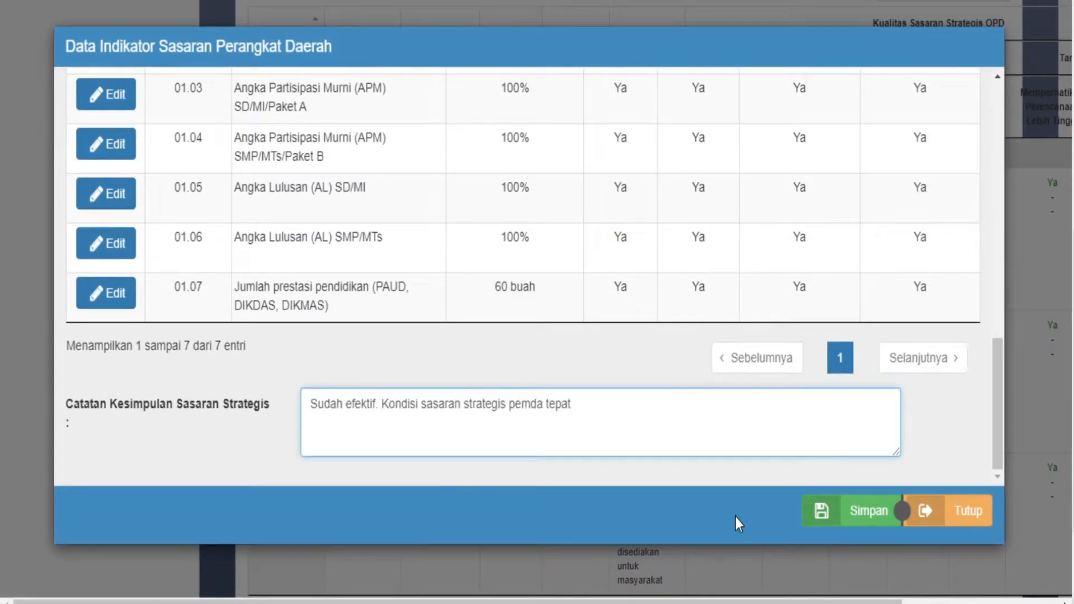
text( serta indikator dapat diukur dan relevan)
click(860, 519)
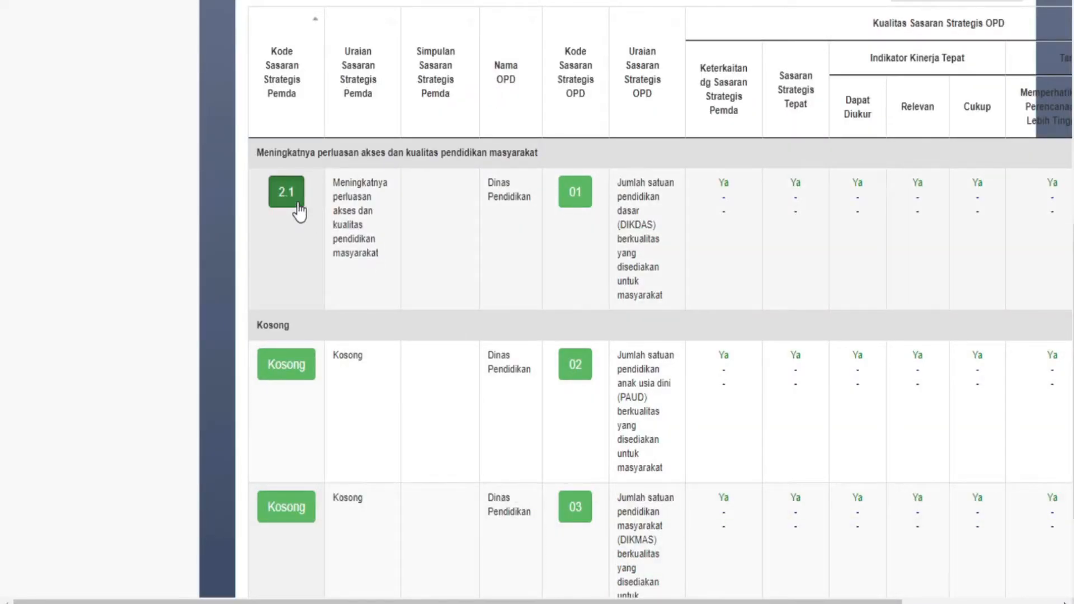
Open Pemda strategic target 2.1 and enter the note "Sasaran strategis pemda sudah berorientasi pada hasil" for Berorientasi Hasil.
click(296, 207)
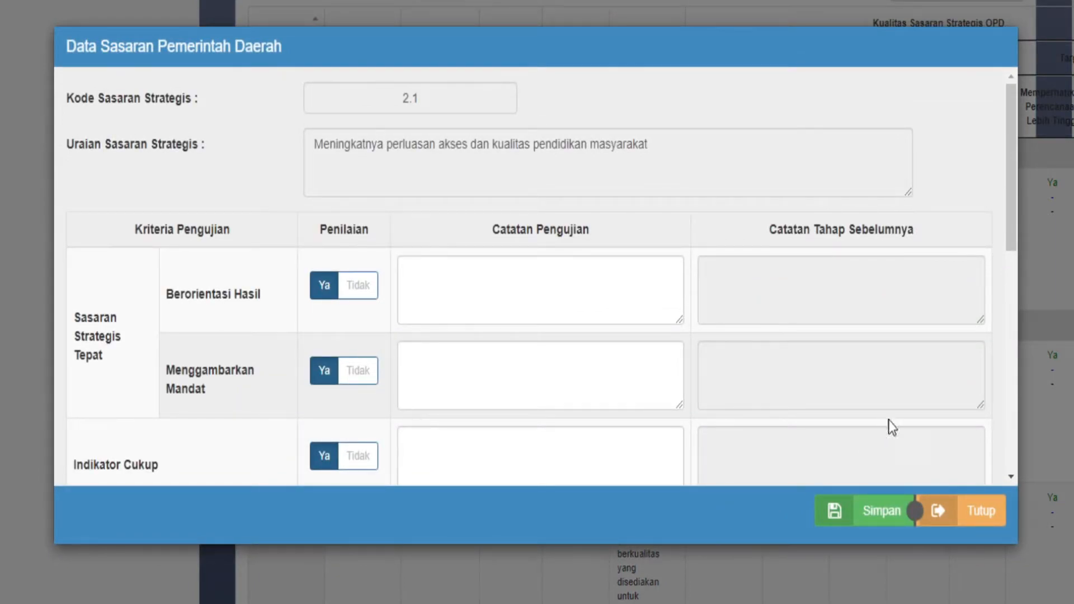
drag(1008, 213, 1009, 248)
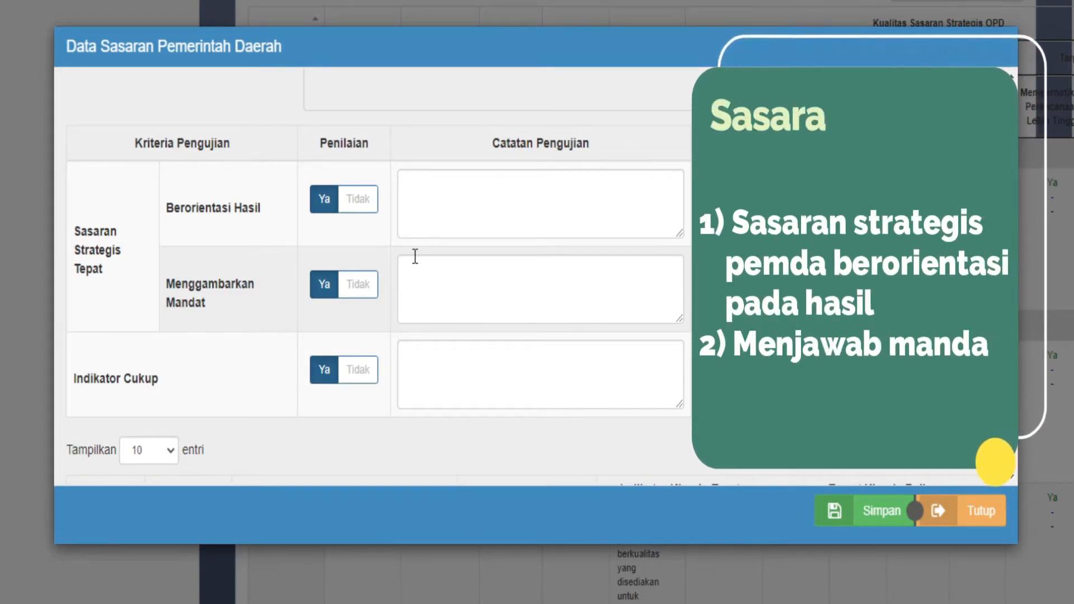
click(560, 216)
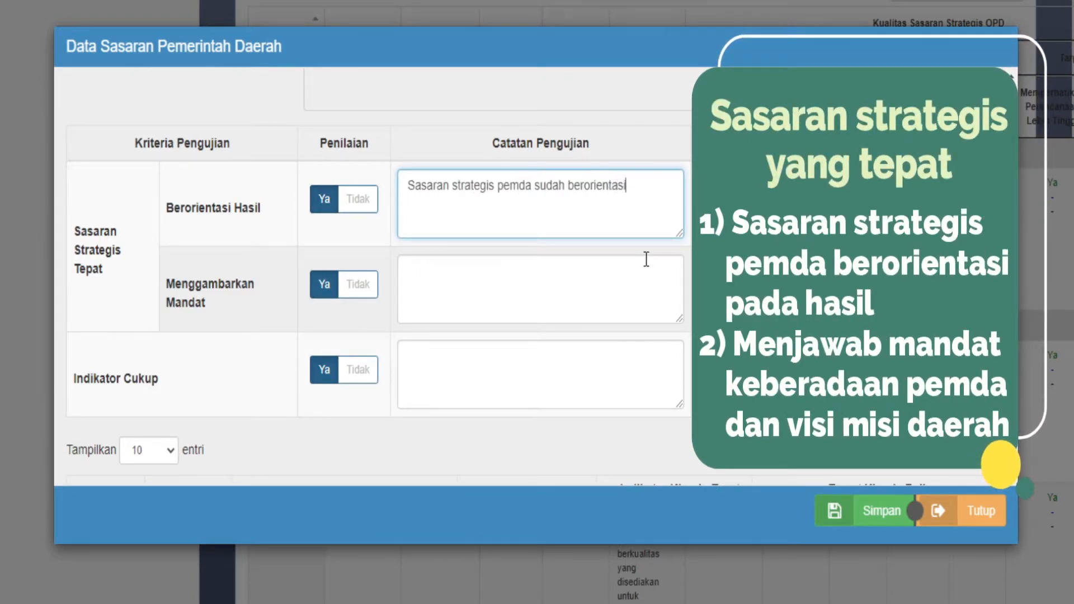
Enter the note "Sasaran strategis pemda dapat menjawab mandat pemda dan visi misi daerah" for Menggambarkan Mandat.
click(630, 318)
text(Sasaran strategis pemda)
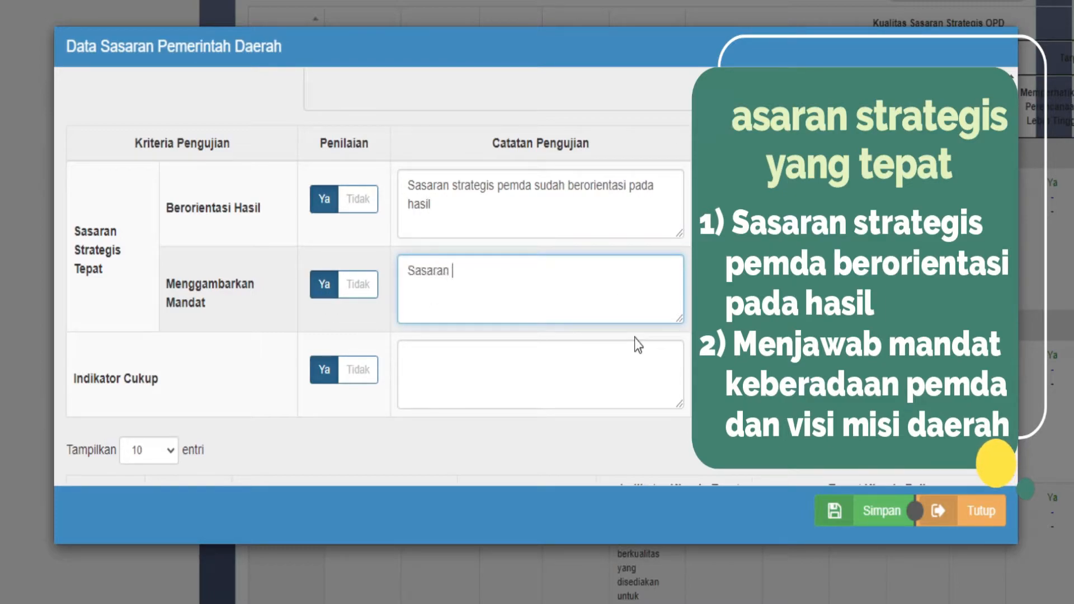
text( dapat menjawab mandat dan)
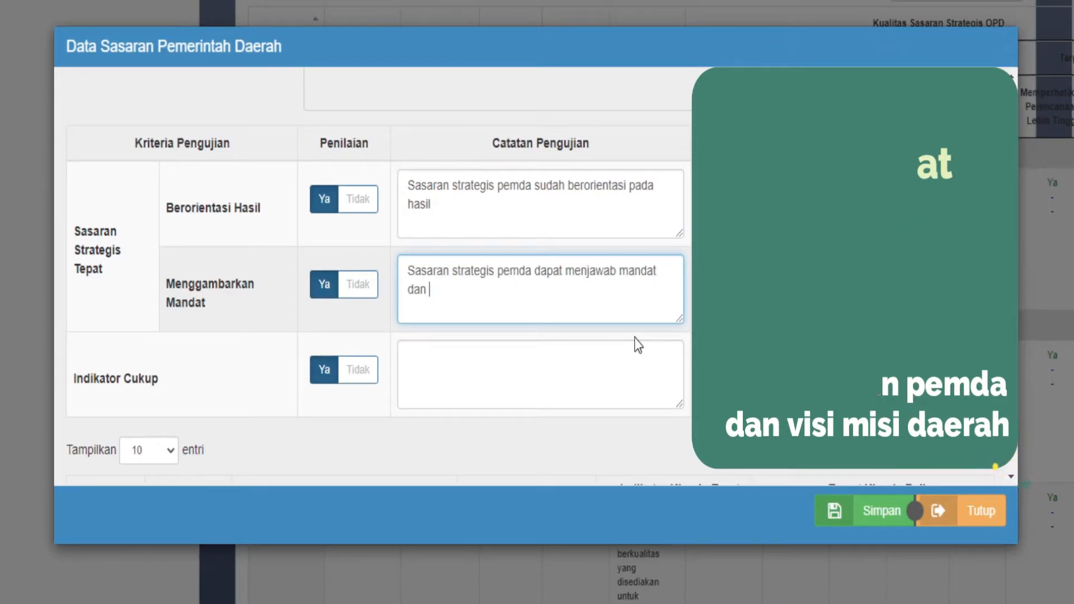
key(BackSpace)
key(BackSpace)
key(BackSpace)
key(BackSpace)
text(pemda dan visi misi daerah)
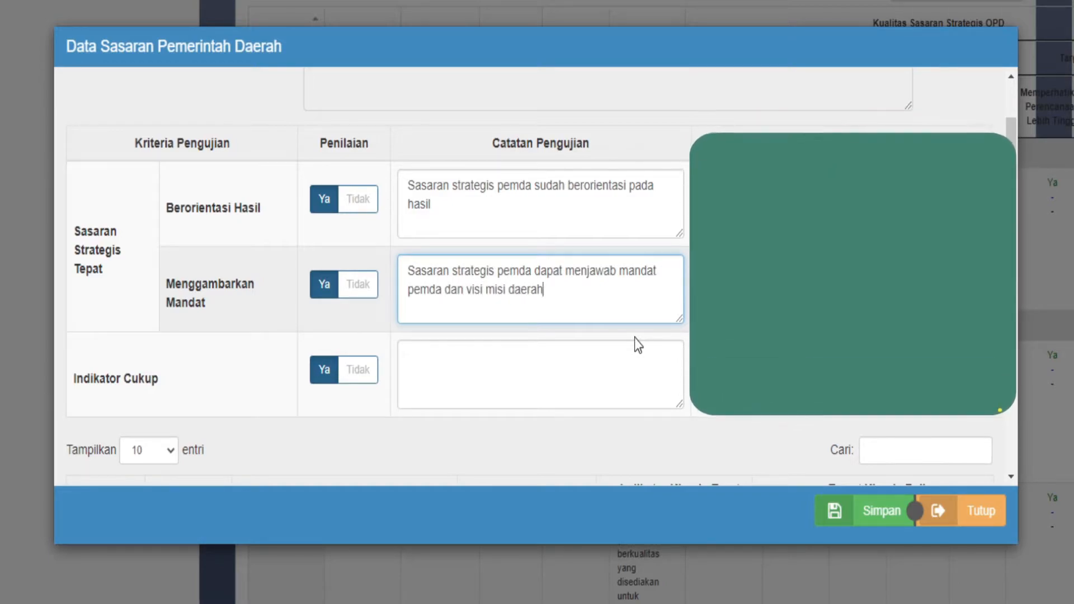
Enter the note "Indikator yang digunakan cukup untuk mengukur kondisi sasaran" for Indikator Cukup.
click(427, 383)
text(In)
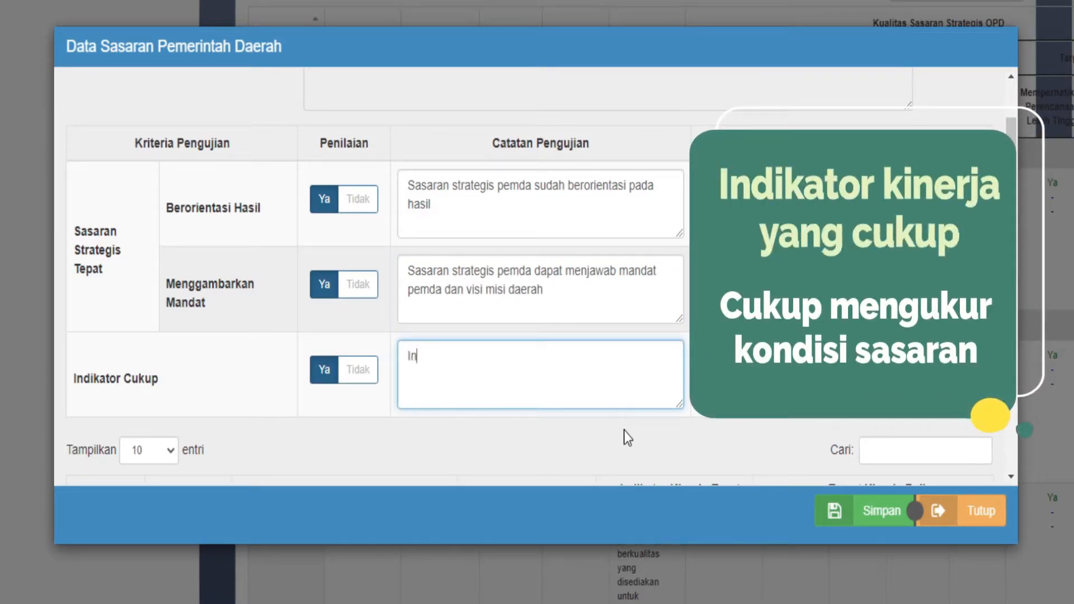
text(dikator yang digunaka)
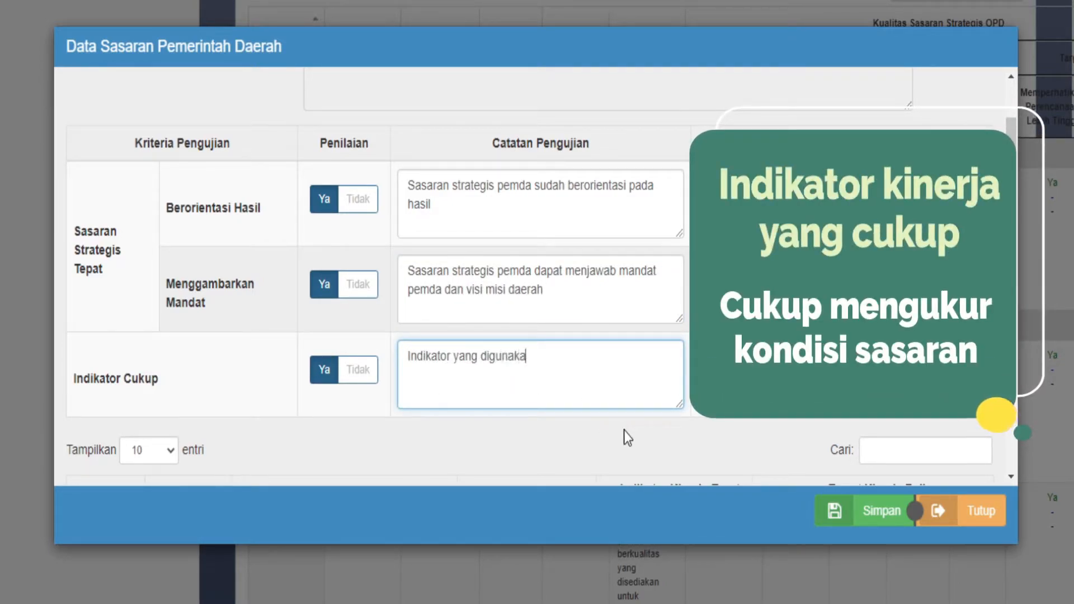
text(n cukup untuk mengukur kondisi sasaran)
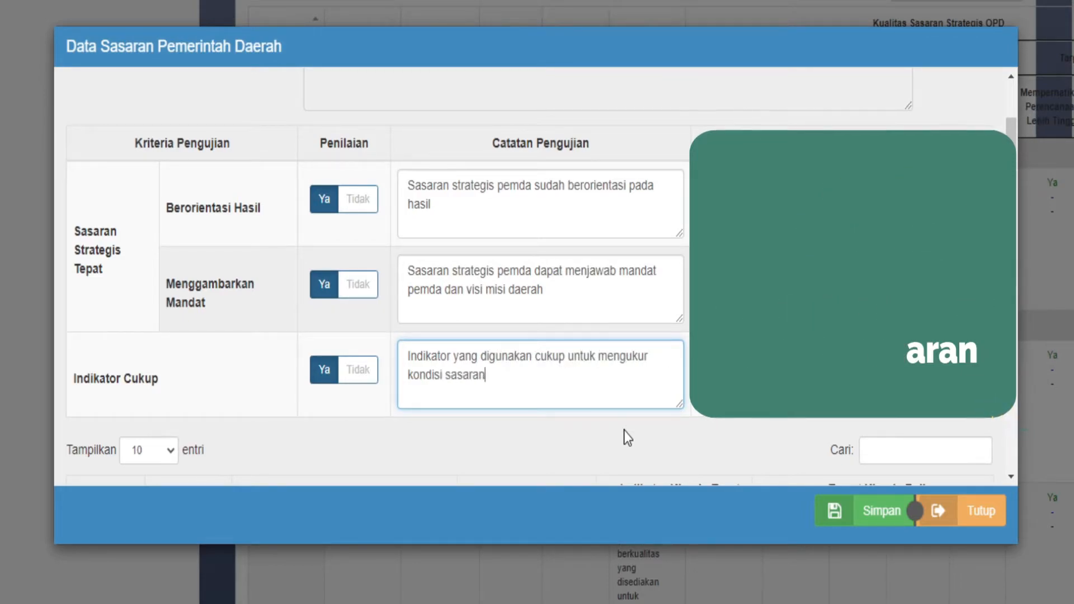
Open indicator 1 (APK: PAUD, SD, SMP) for editing and enter the note "Indikator dapat diukur secara objektif" for Dapat diukur secara obyektif.
drag(1012, 265, 1012, 404)
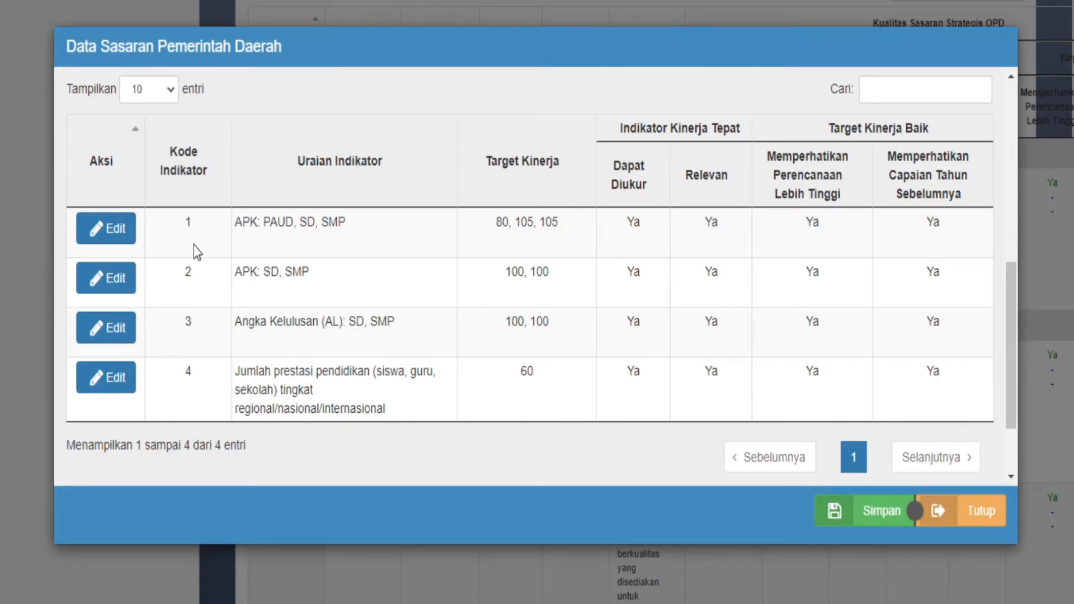
click(129, 239)
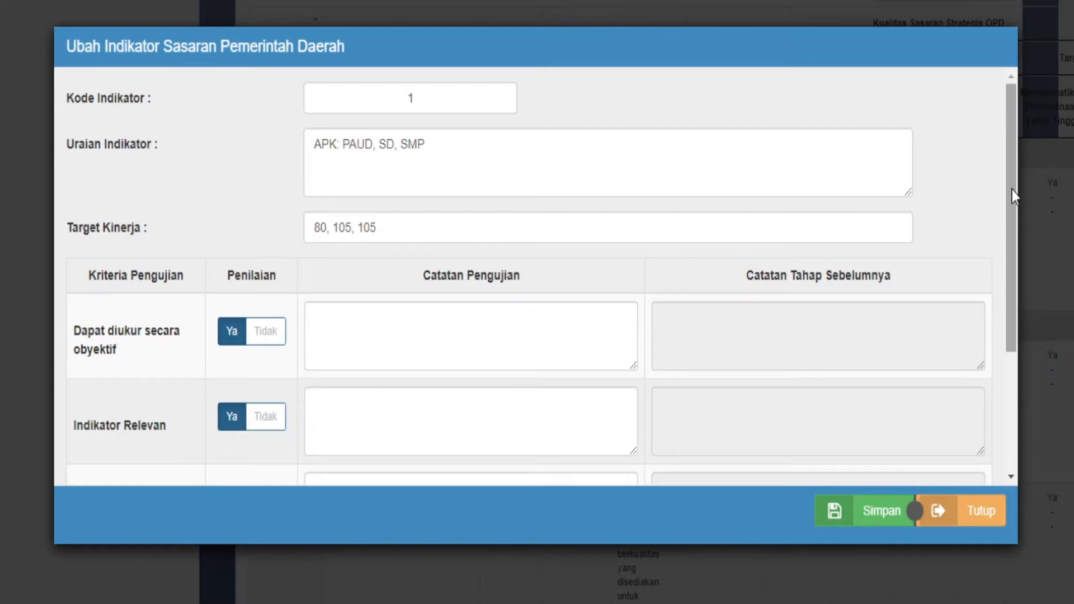
drag(1012, 190, 1005, 294)
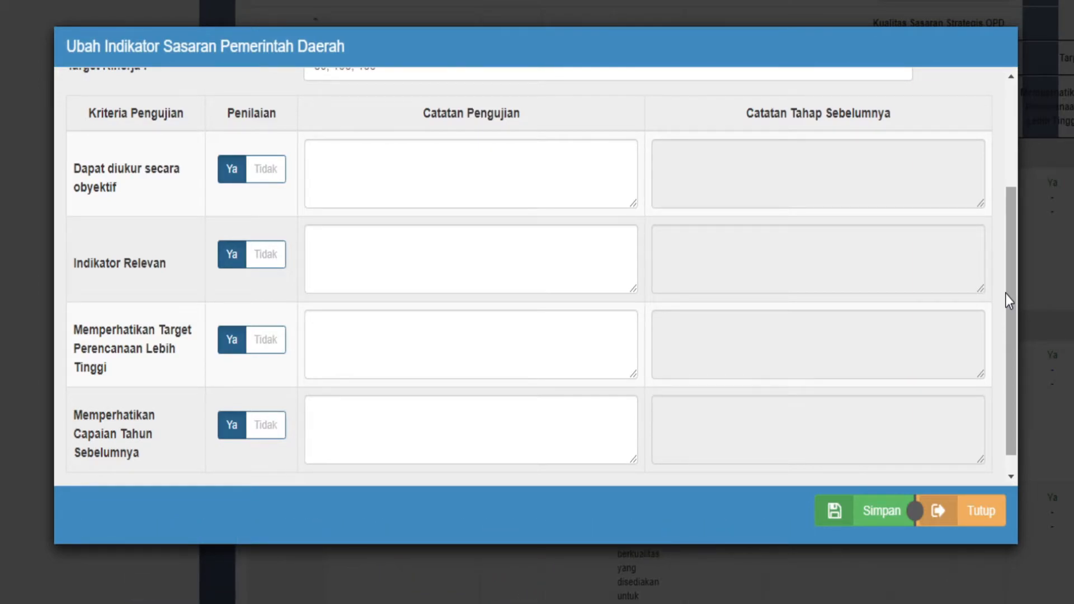
click(442, 192)
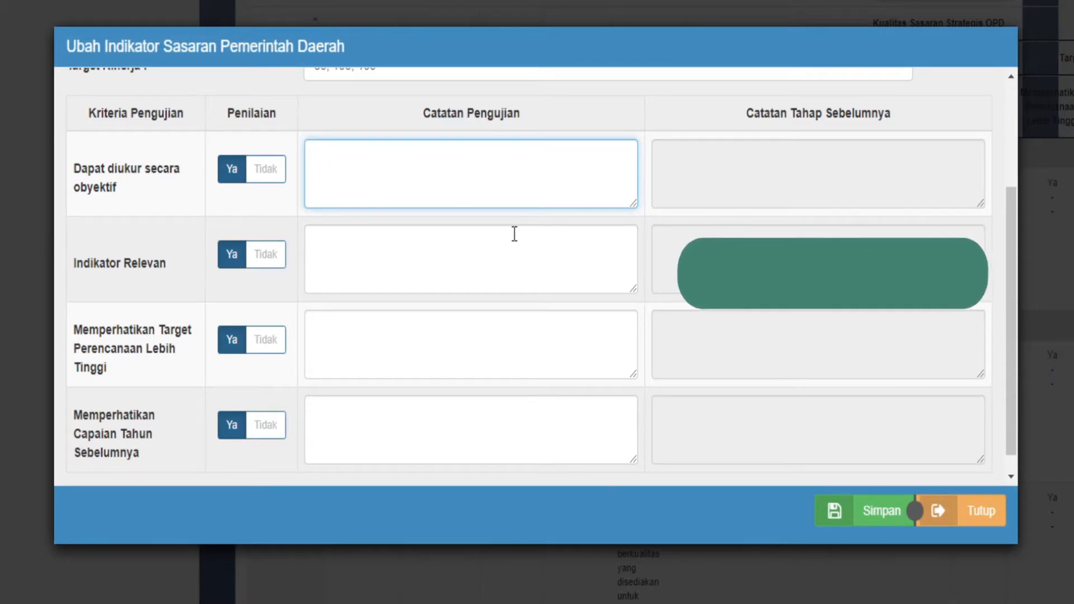
text(Indikator dapat diukur secara objektif)
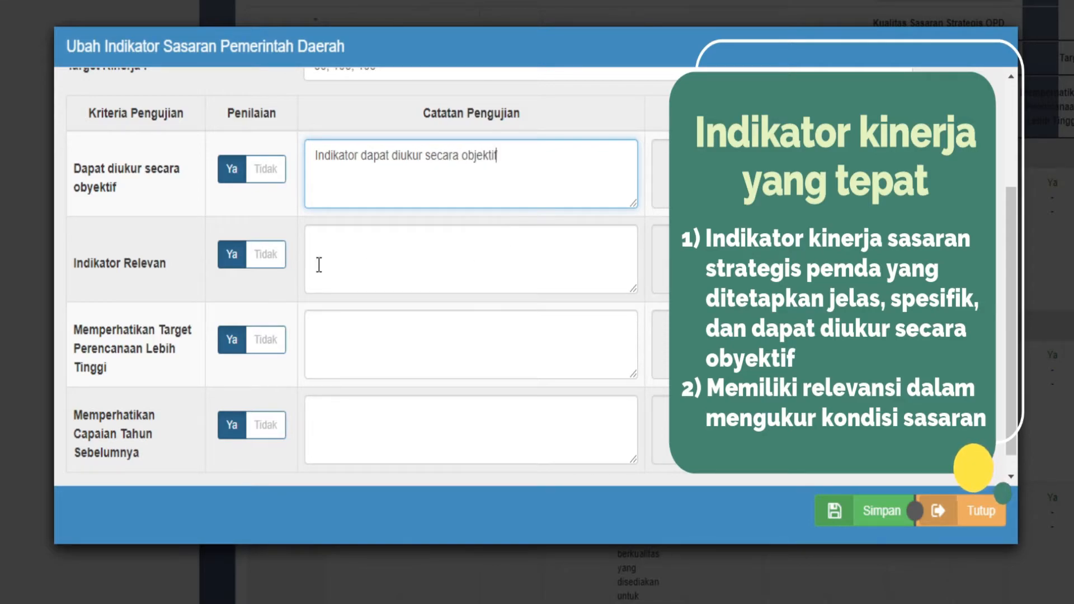
Enter the note "Indikator yang digunakan memiliki relevansi dalam mendukung kondisi sasaran" for Indikator Relevan.
click(318, 264)
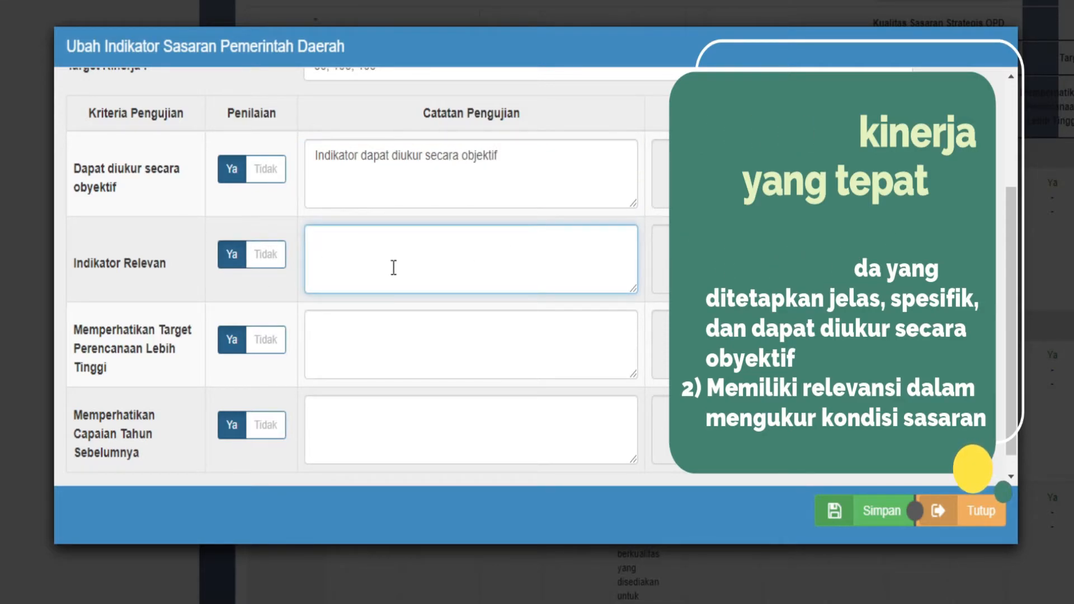
text(Indikator yang digunakan memiliki relevan)
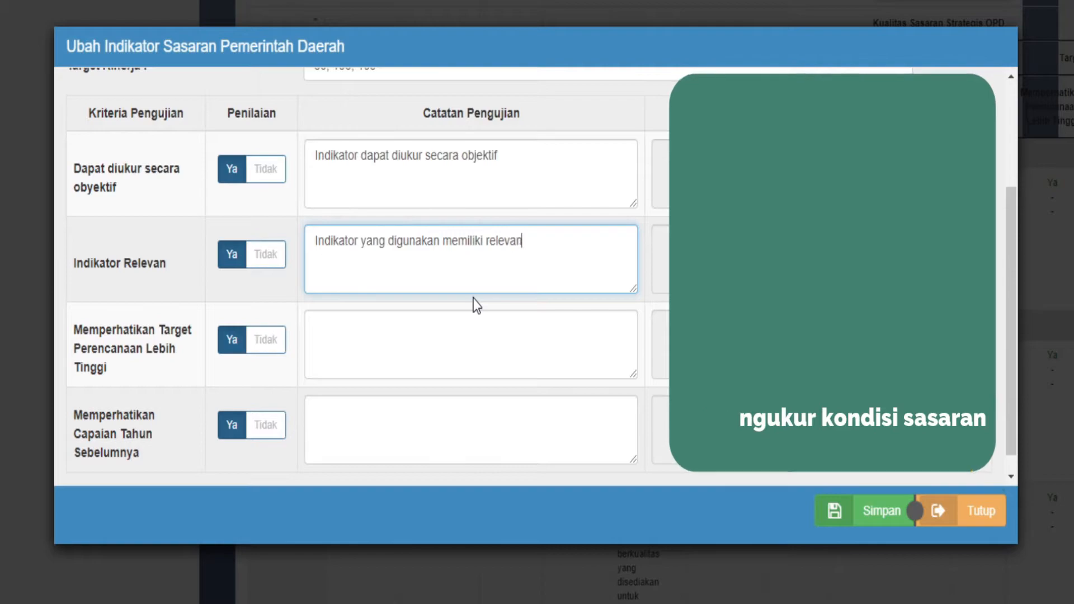
text(si dalam mendukung kondisi sasaran)
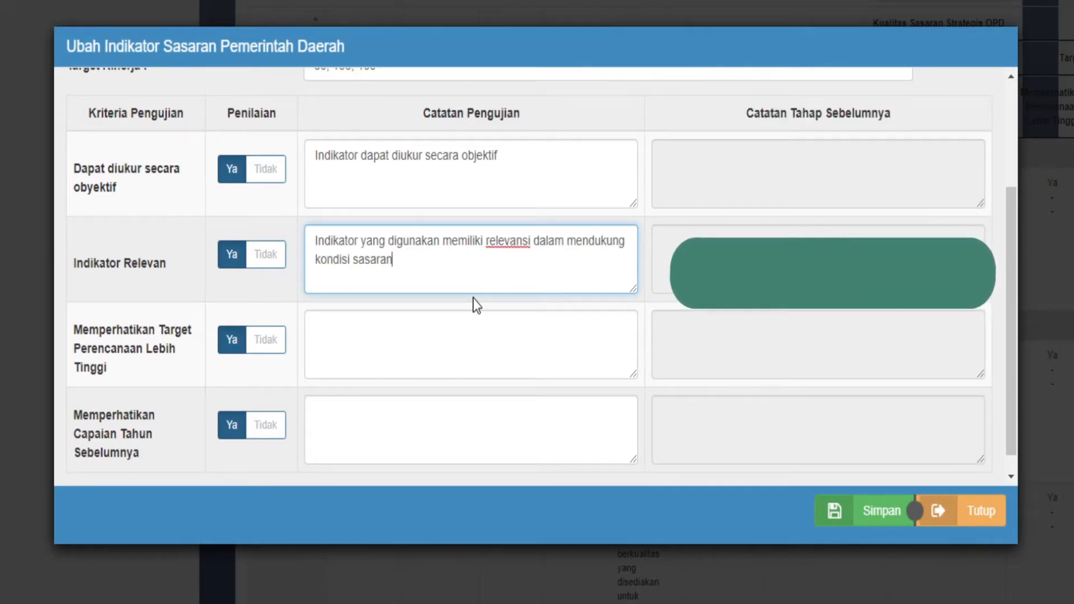
Enter the note "Indikator digunakan dengan mempertimbangkan target pemda" for Memperhatikan Target Perencanaan Lebih Tinggi.
click(469, 364)
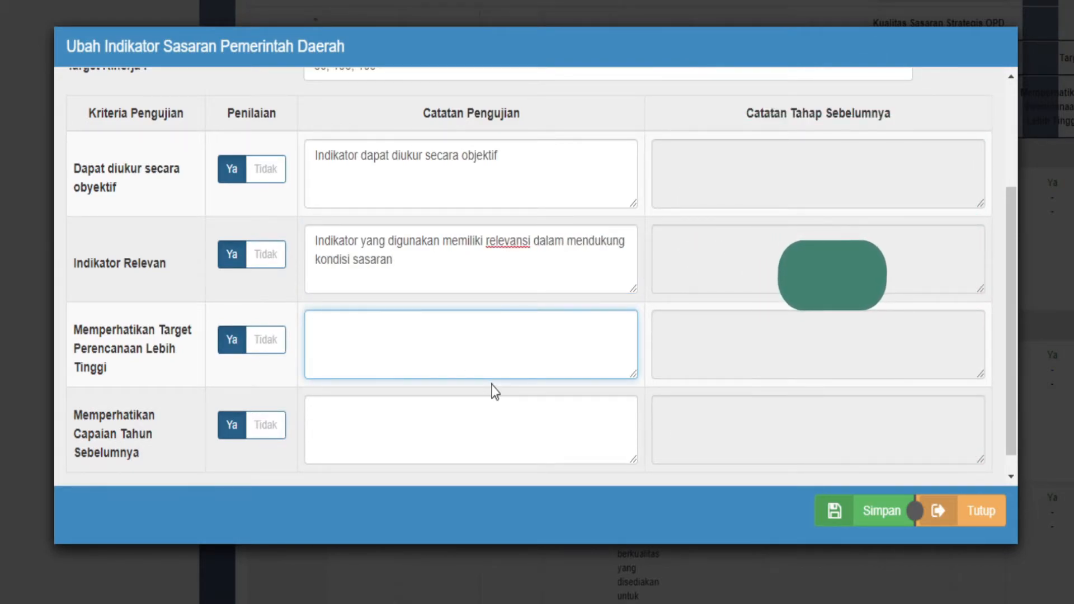
text(Indikator d)
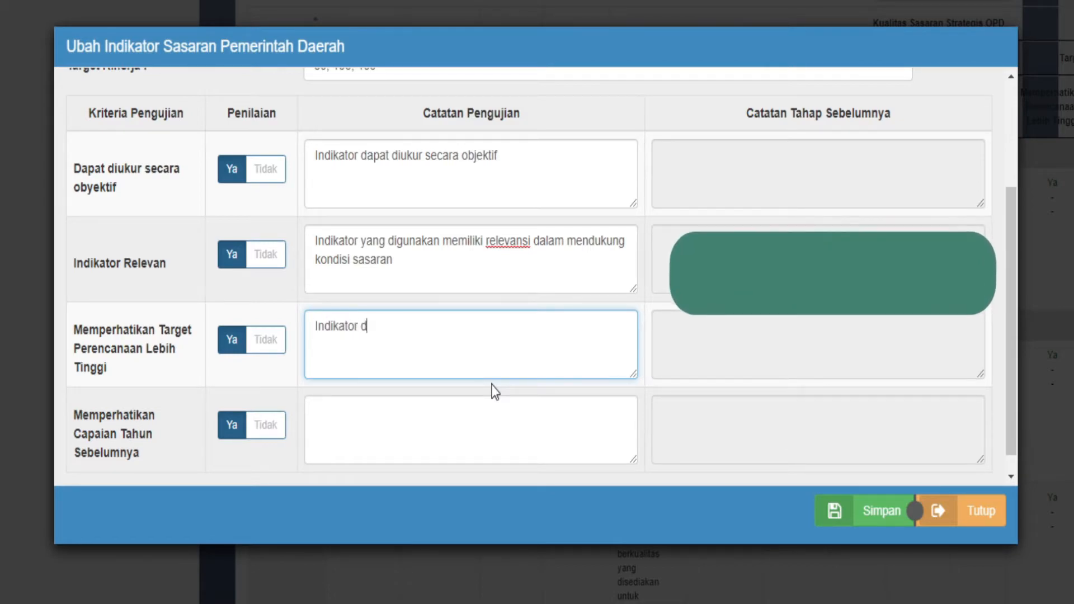
text(igunakan dengan mempertimbangkan target pemda)
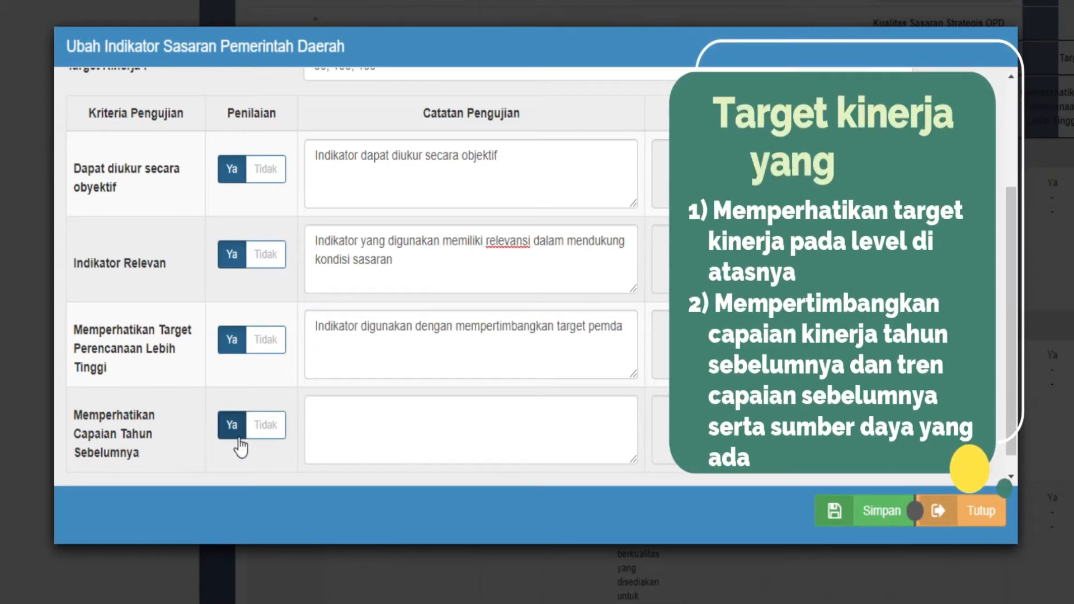
Enter the note "Indikator digunakan dengan mempertimbangkan capaian kinerja tahun sebelumnya" for Memperhatikan Capaian Tahun Sebelumnya and save the indicator.
click(457, 434)
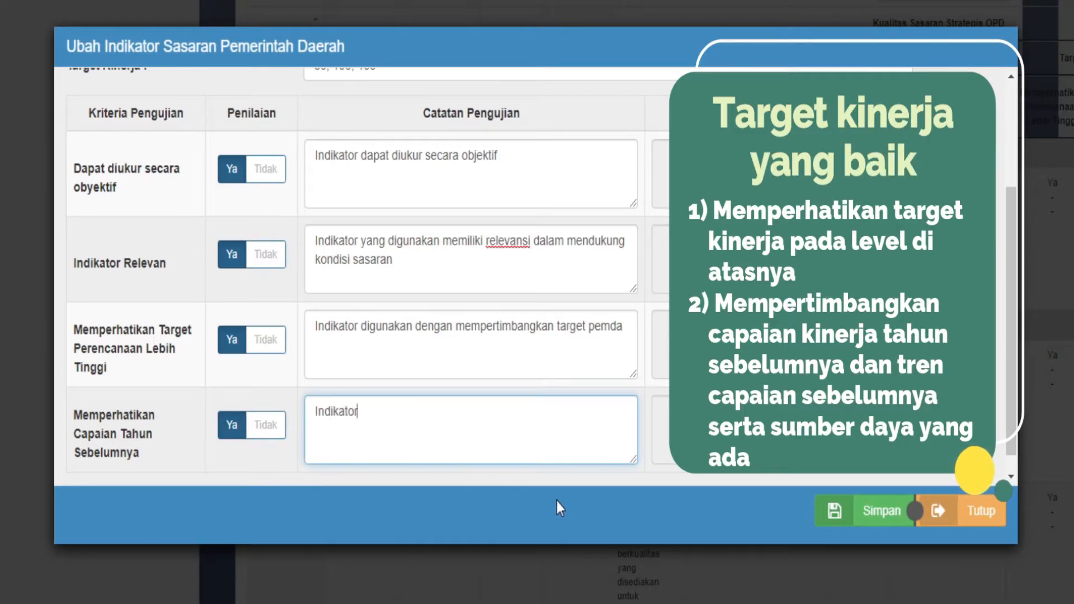
text(Indikator digunakan denga)
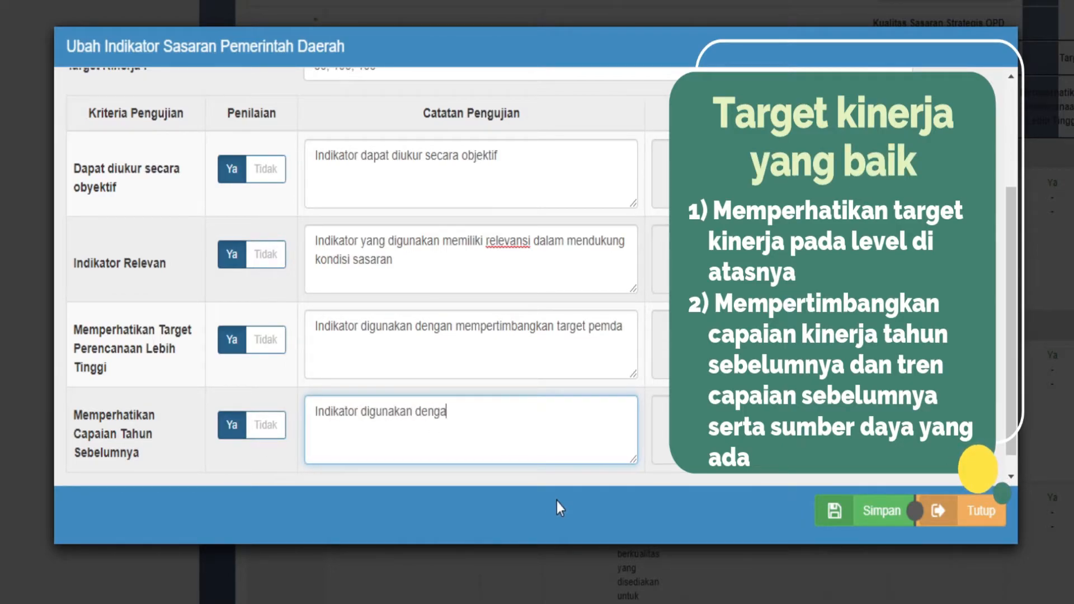
text(n mempertimbangkan capaian kine)
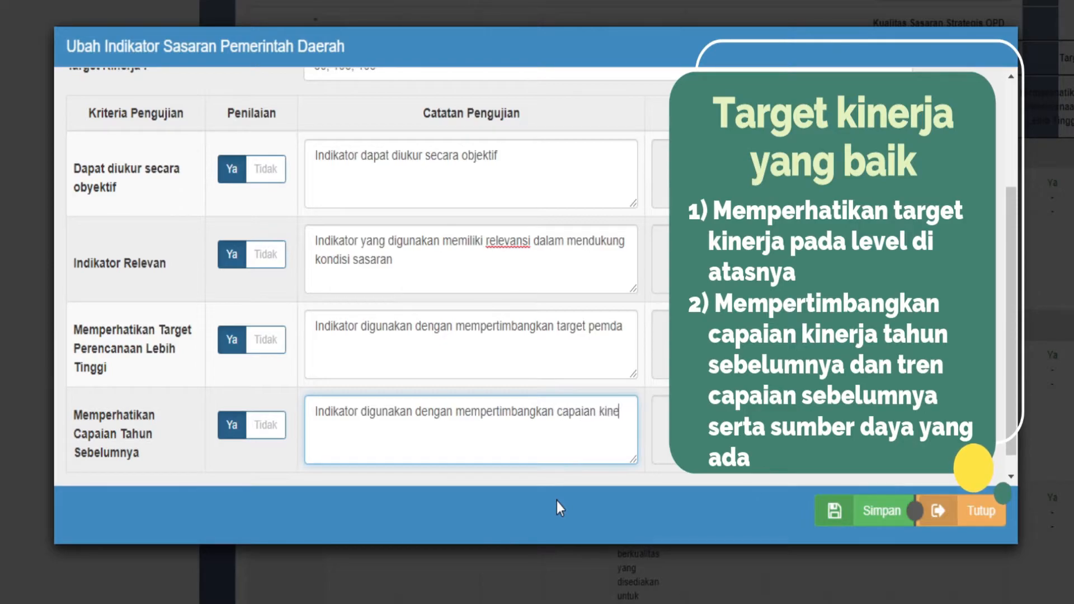
text(rja tahun sebelumnya)
click(593, 508)
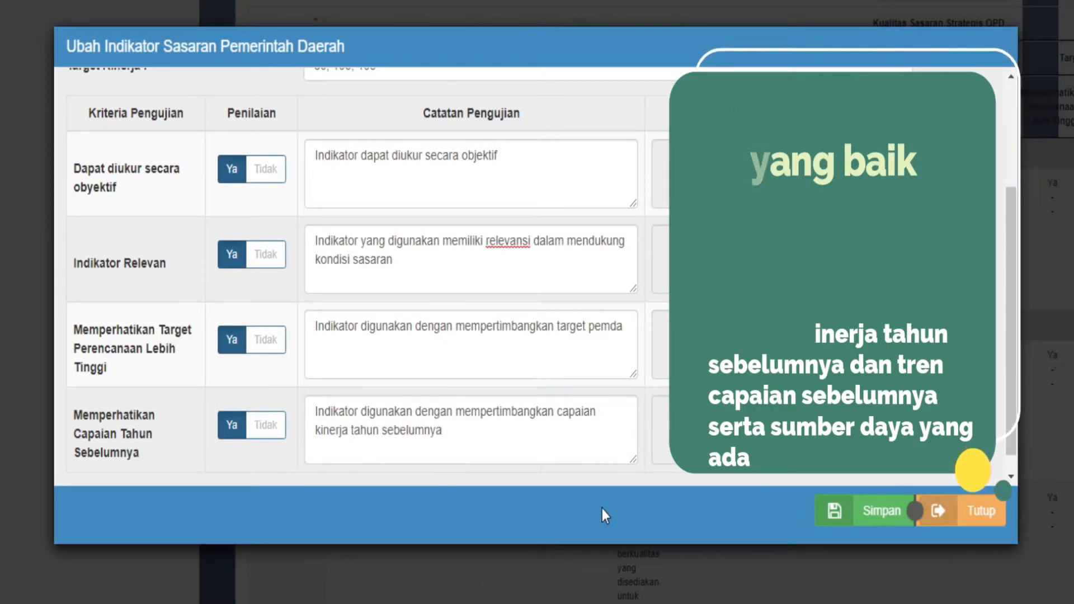
click(895, 525)
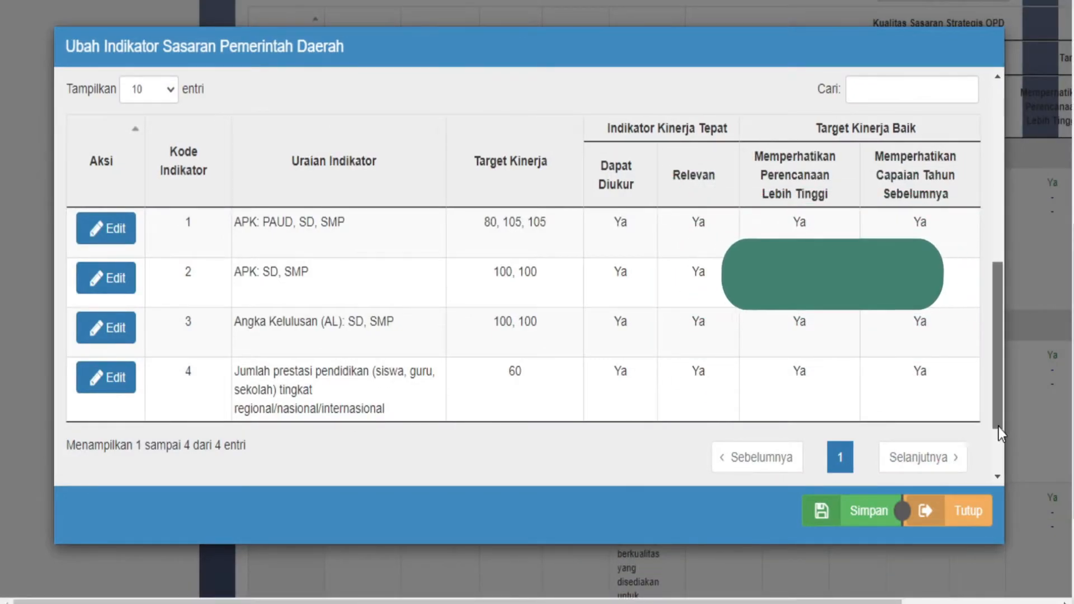
Enter the conclusion "Sasaran strategis pemda sudah efektif, kondisi sasaran strategis pemda sudah tepat serta indikator yang digunakan dapat diukur dan relevan" and save the Pemda target.
text(Sasaran strategis pemda sudah efektif, )
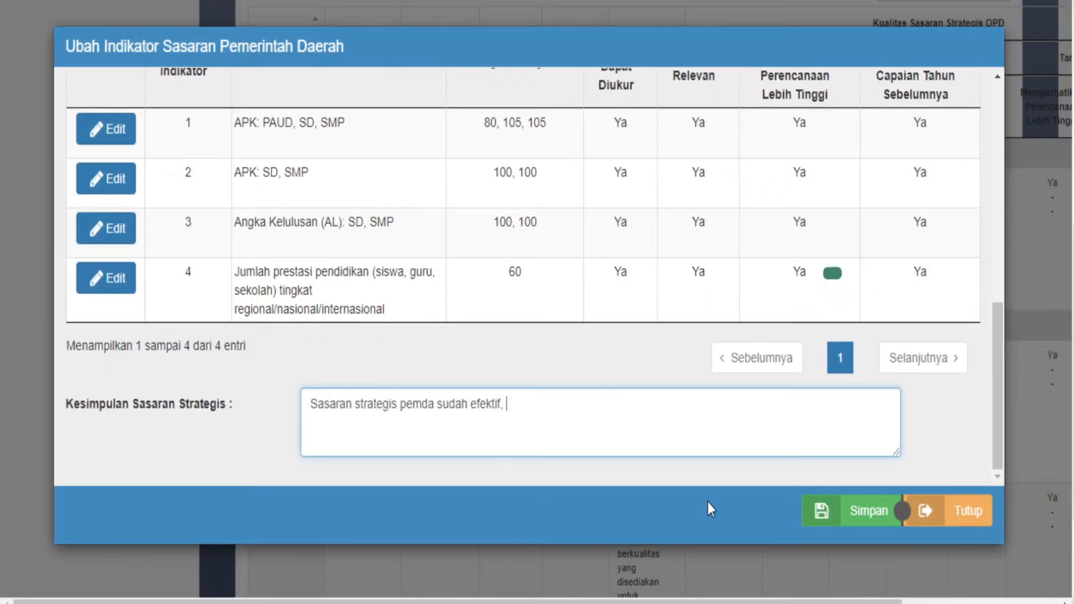
text(kondisi sasaran strategis pemda sudah tepat serta indikator yang digunakan)
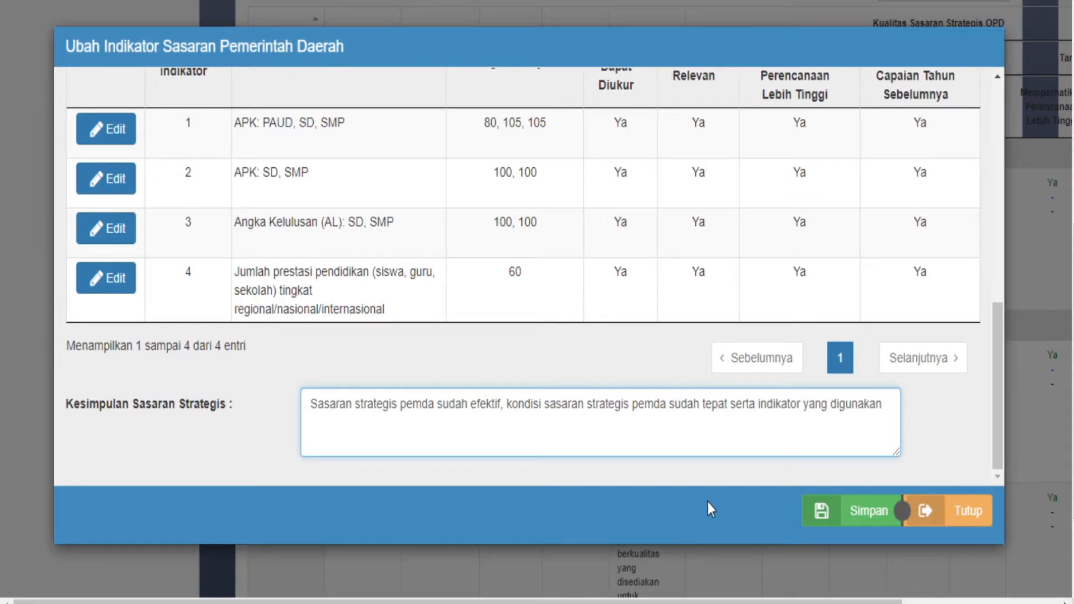
text( dapat diukur dan rr)
key(BackSpace)
text(elevan)
click(707, 502)
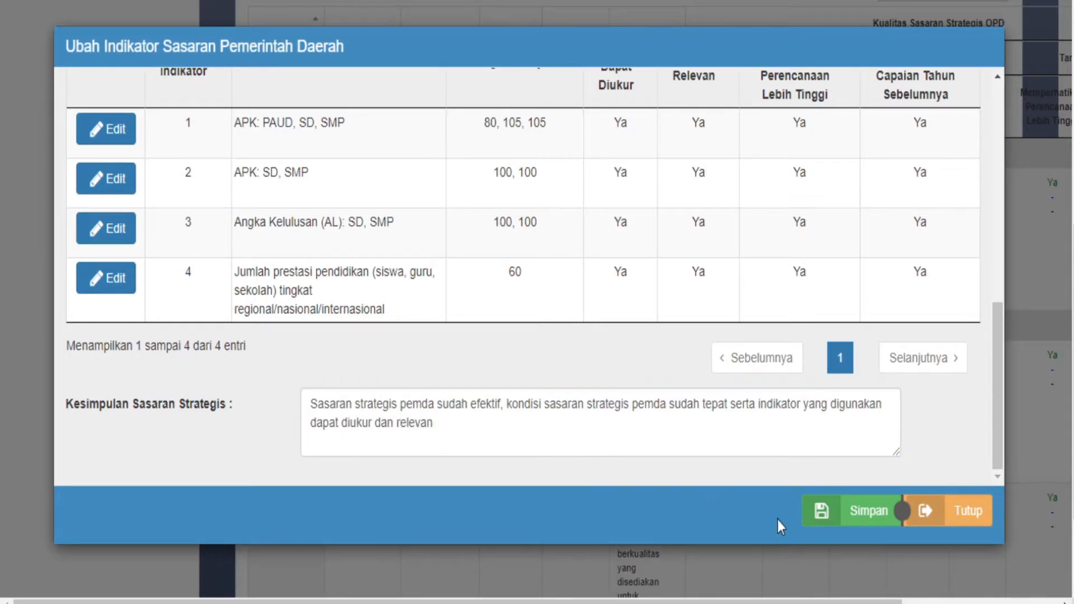
click(872, 520)
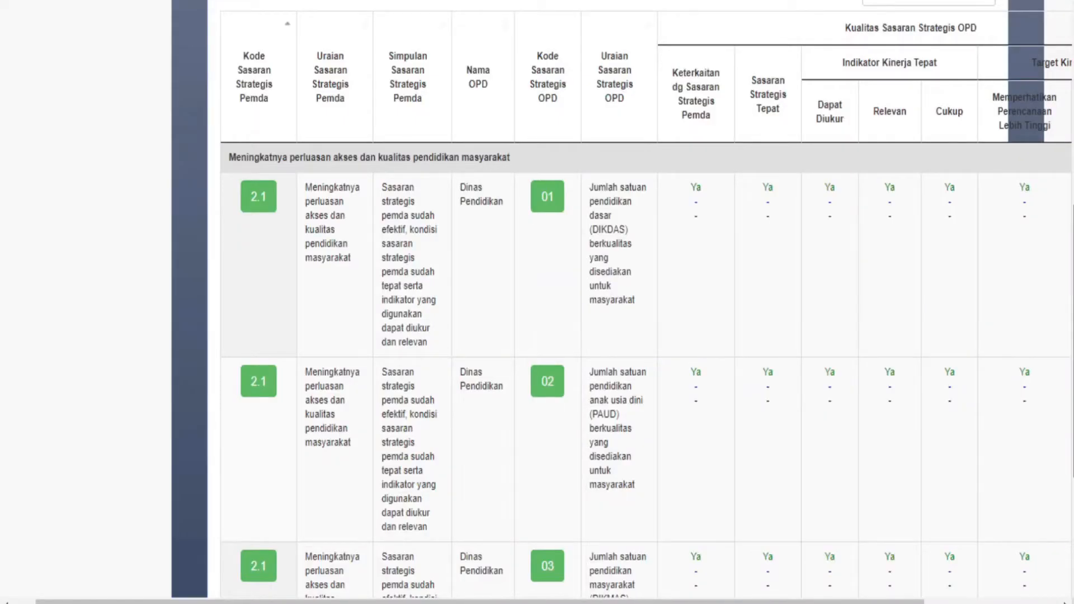
Review the strategic target evaluation table across its rows and through to the Simpulan column.
scroll(646, 302, down, 1)
scroll(646, 302, right, 1)
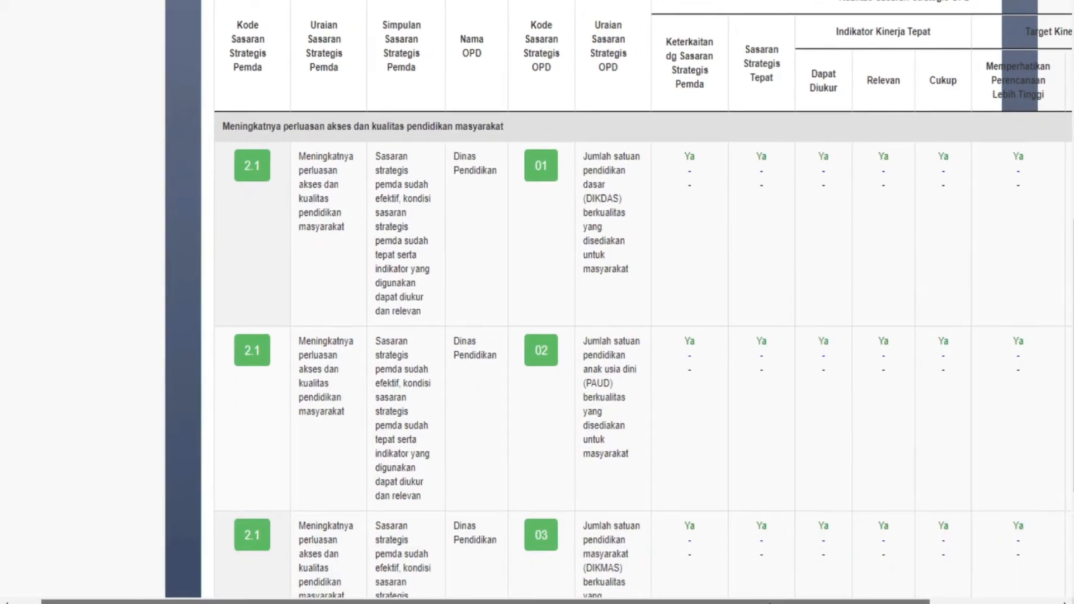
drag(785, 602, 903, 602)
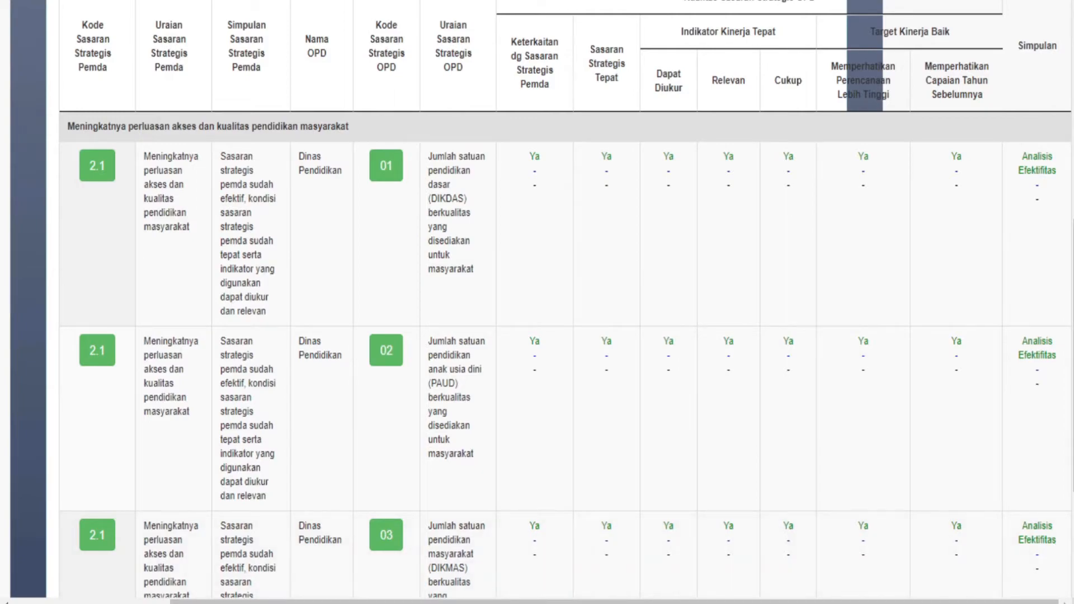
scroll(565, 300, up, 1)
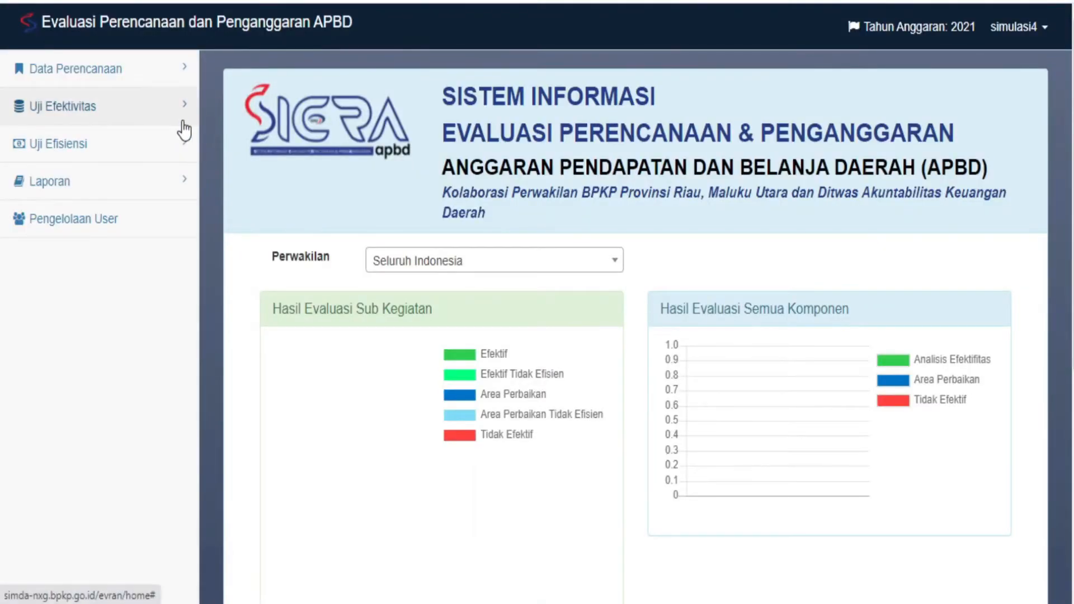
Open the KKE 2.2 effectiveness test and expand assignment letter S-324 to list its OPD.
click(180, 120)
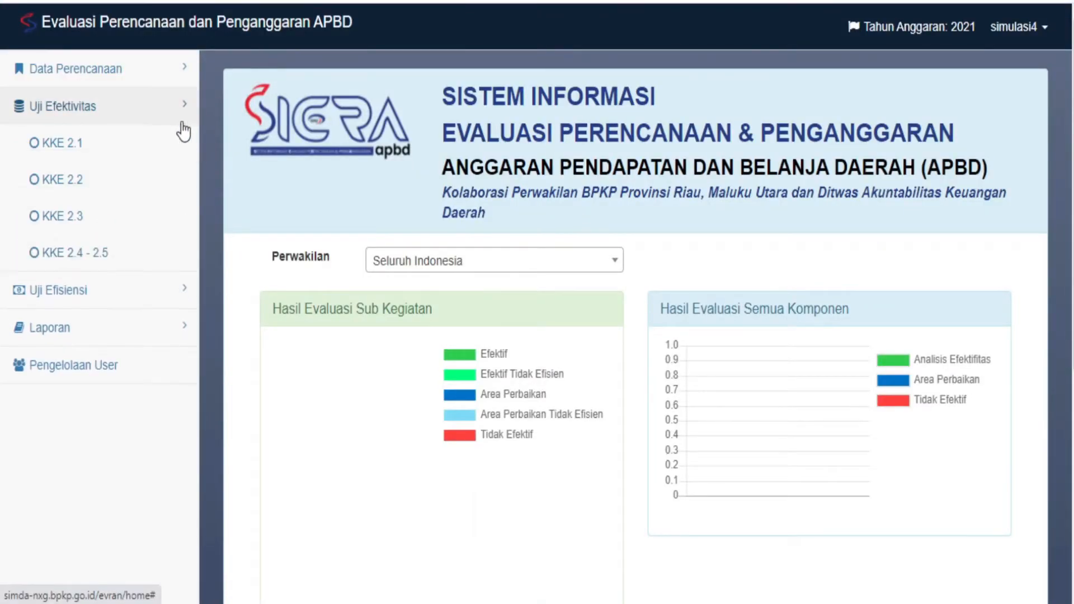
click(179, 194)
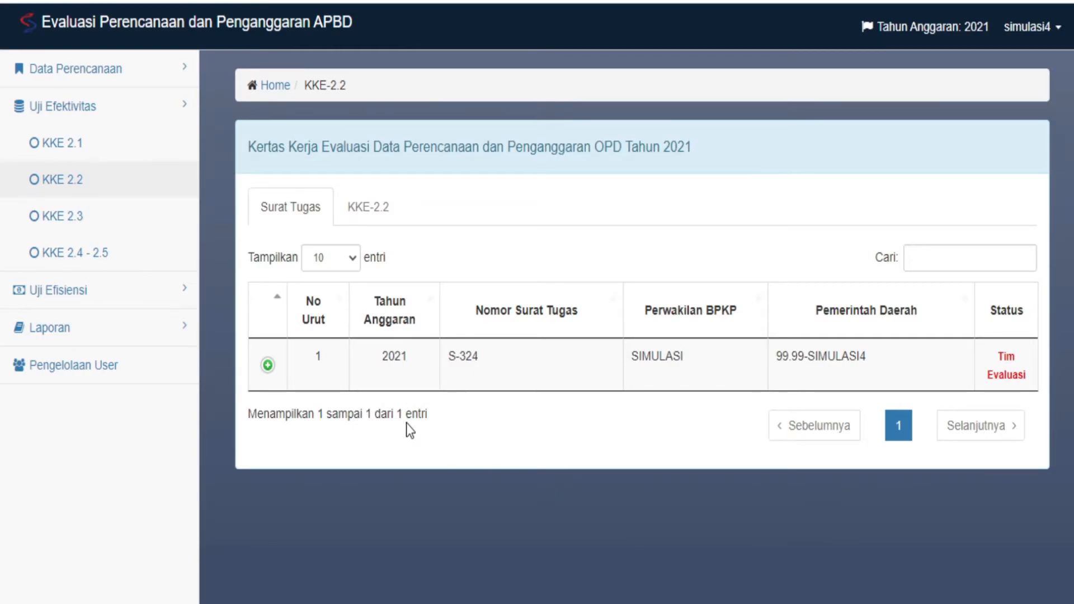
click(268, 367)
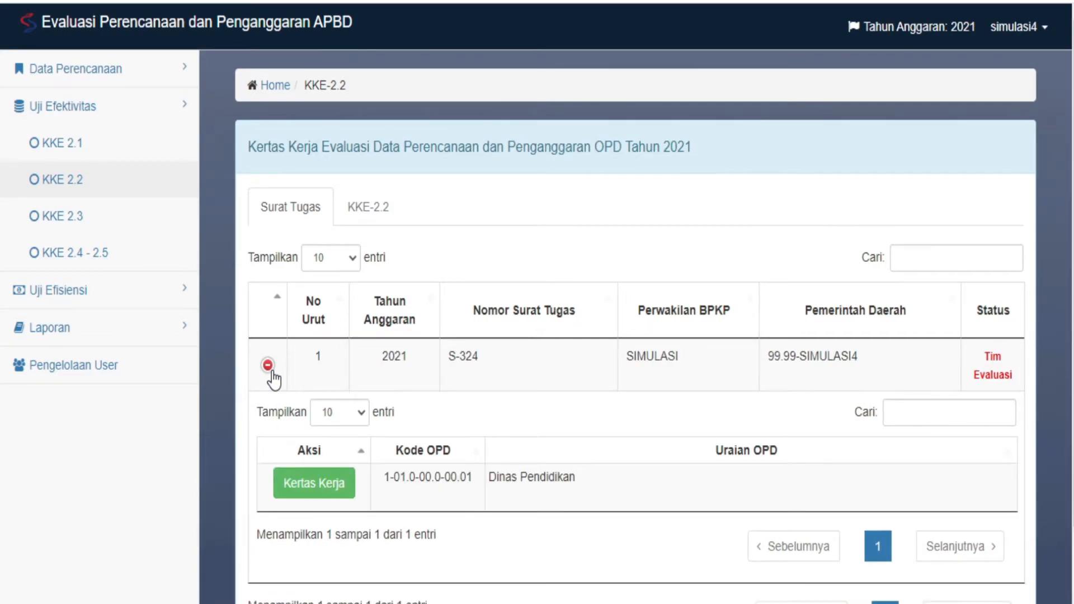
Open Dinas Pendidikan's KKE 2.2 worksheet and link program 1.01-02 to OPD strategic target 01 on DIKDAS education units.
click(332, 491)
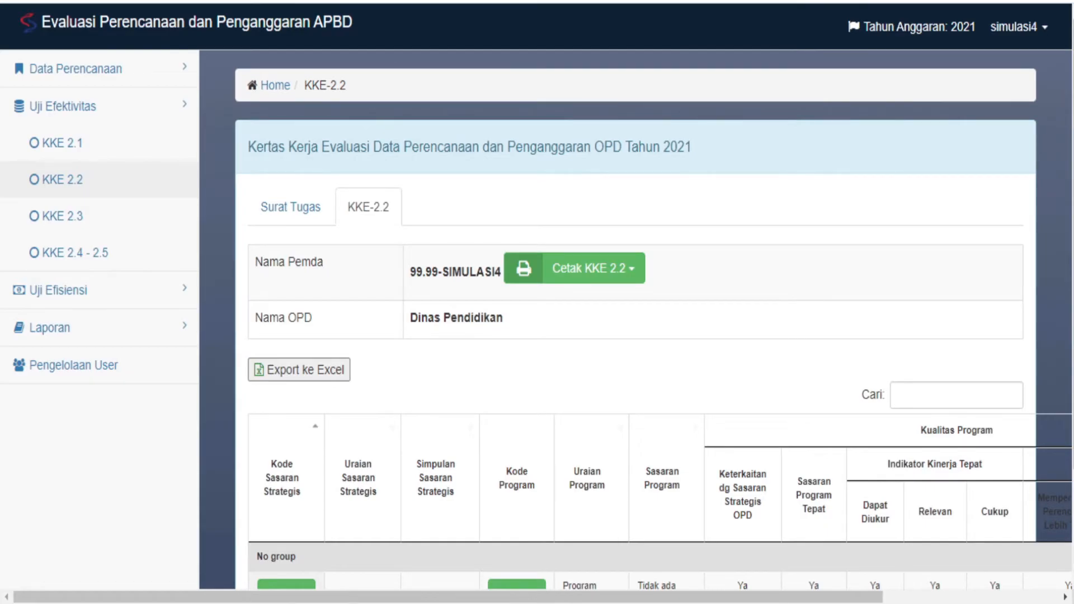
scroll(537, 296, down, 3)
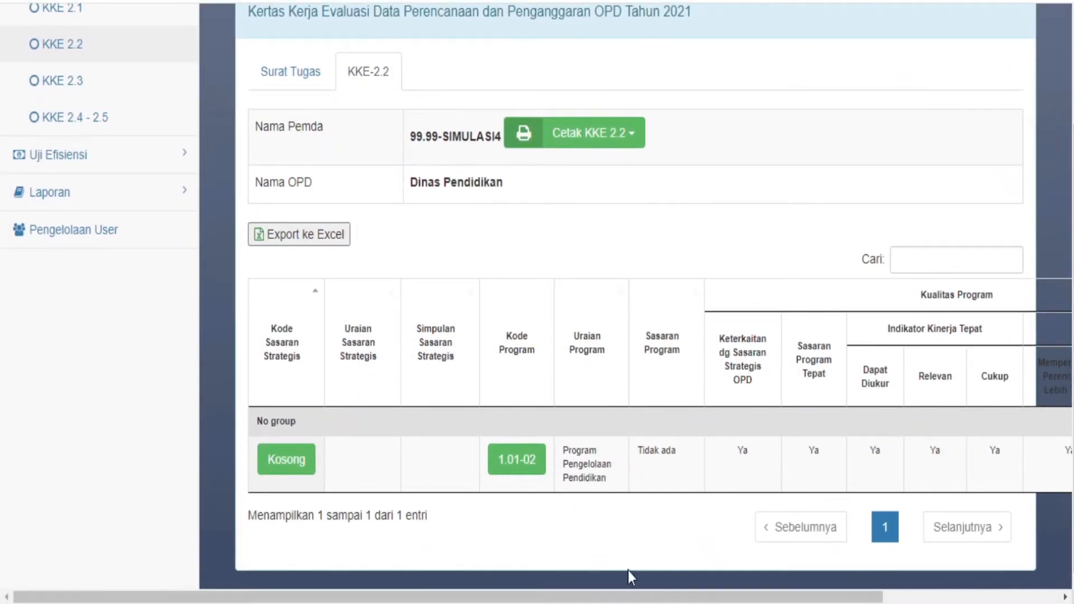
click(531, 477)
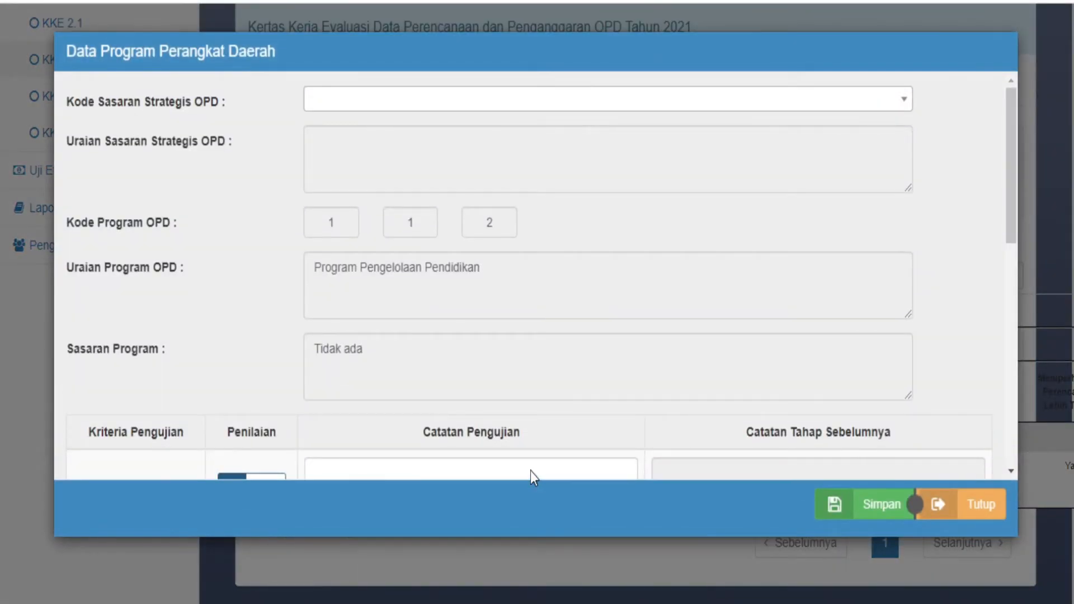
click(833, 103)
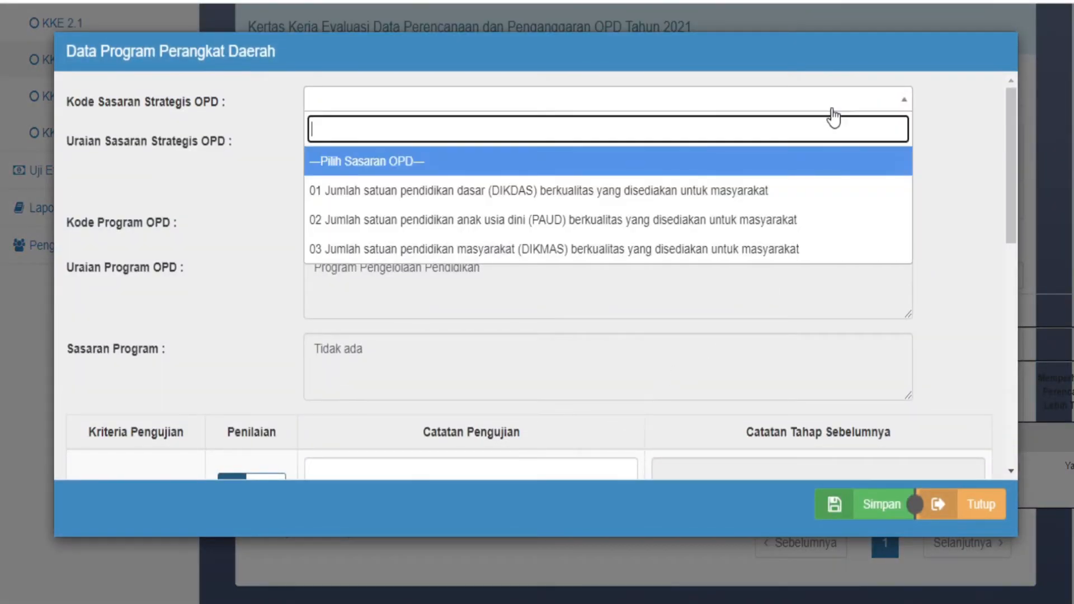
click(826, 195)
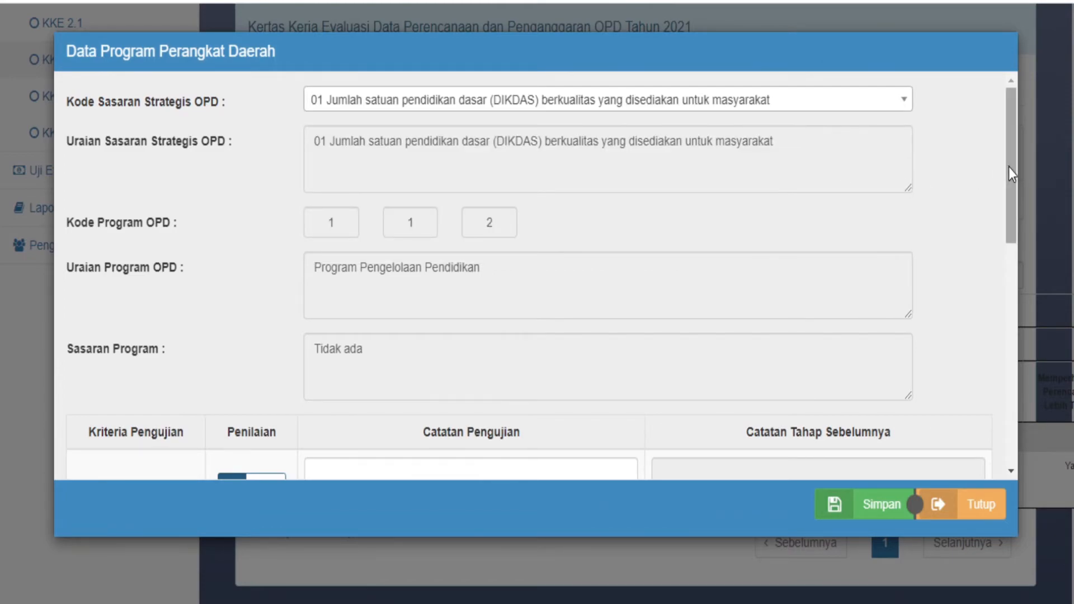
Enter the note "Sasaran program sudah selaras dan relevan dengan pencapaian sasaran strategis OPD" for Keterkaitan dg Sasaran Strategis OPD.
drag(1009, 166, 1014, 279)
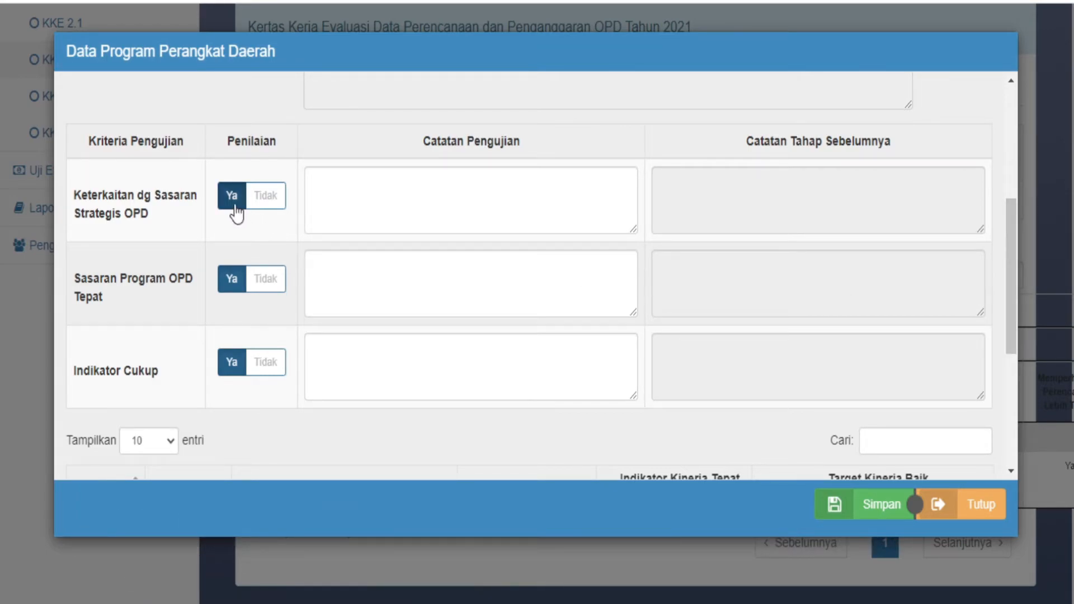
click(363, 204)
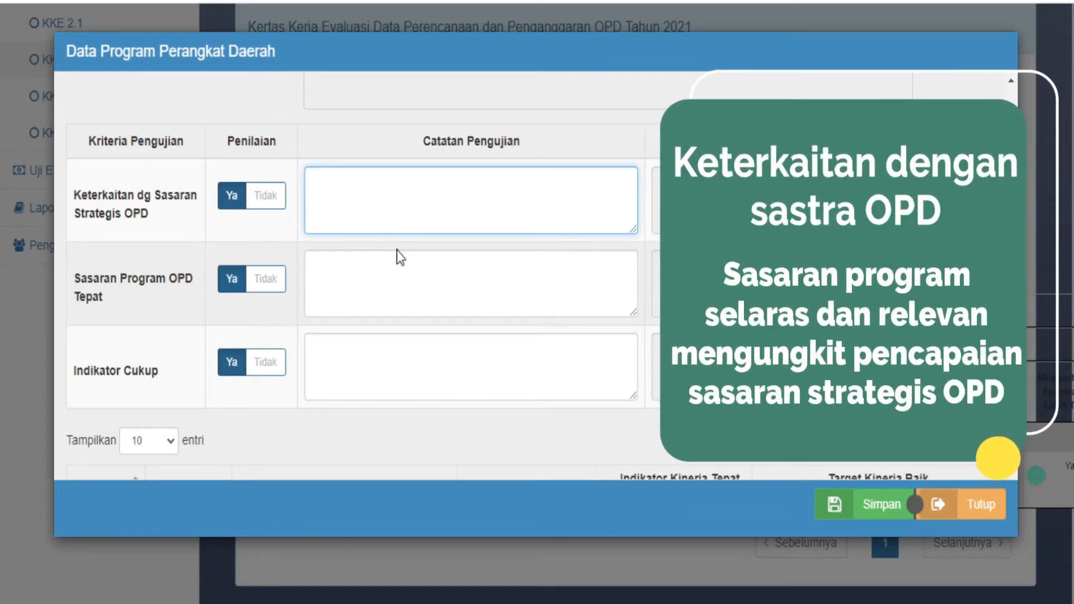
text(Sasaran program sudah )
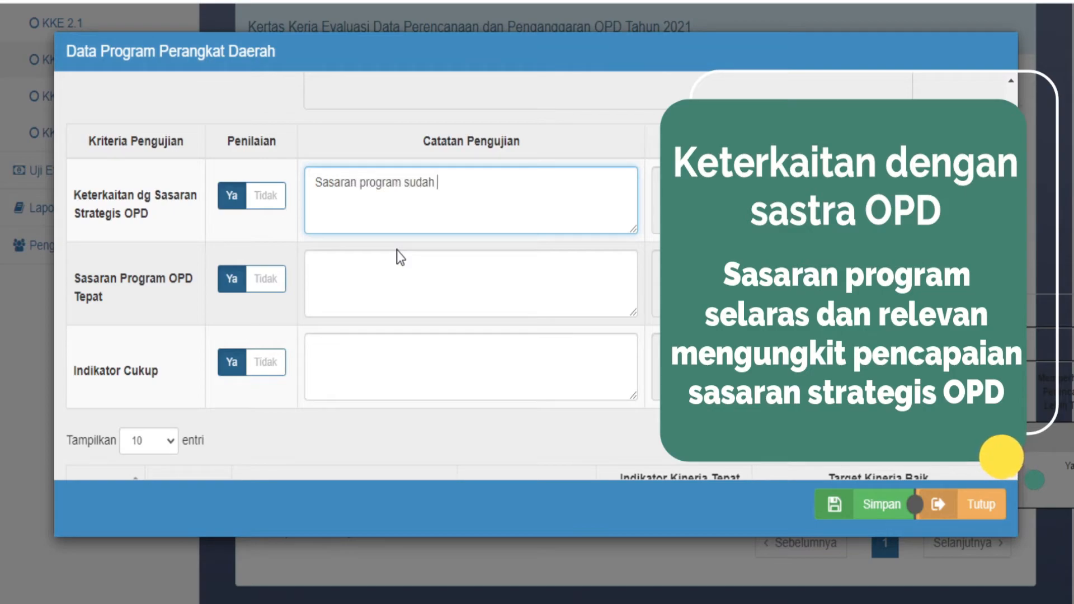
text(selaras dan relevan dengan pencapaian sasaran strategis OPD)
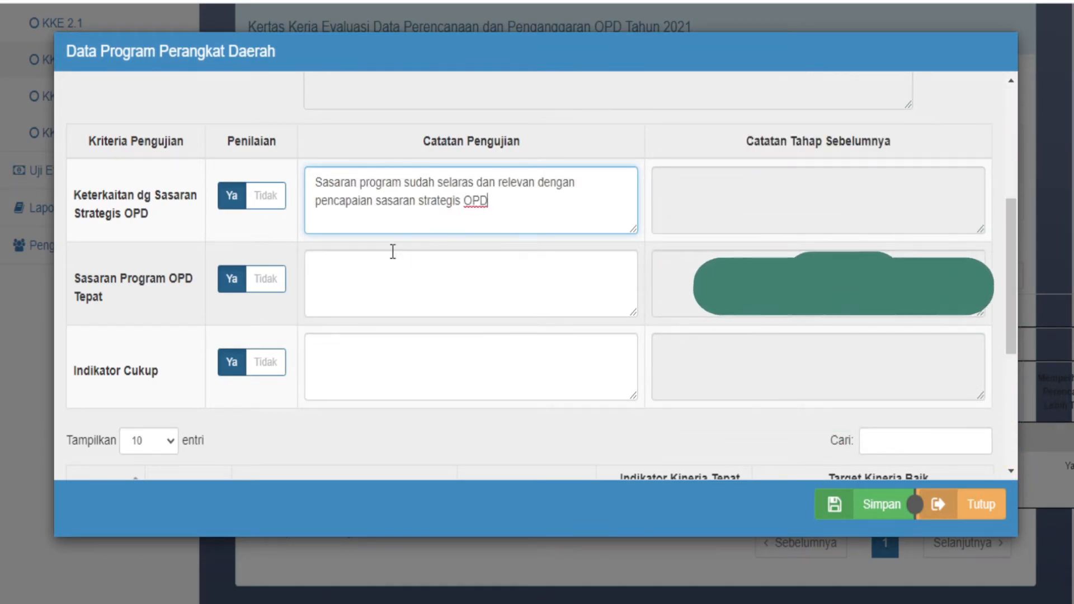
Enter the note "Sasaran program sudah berorientasi pada hasil" for the Sasaran Program OPD Tepat criterion.
click(425, 287)
text(S)
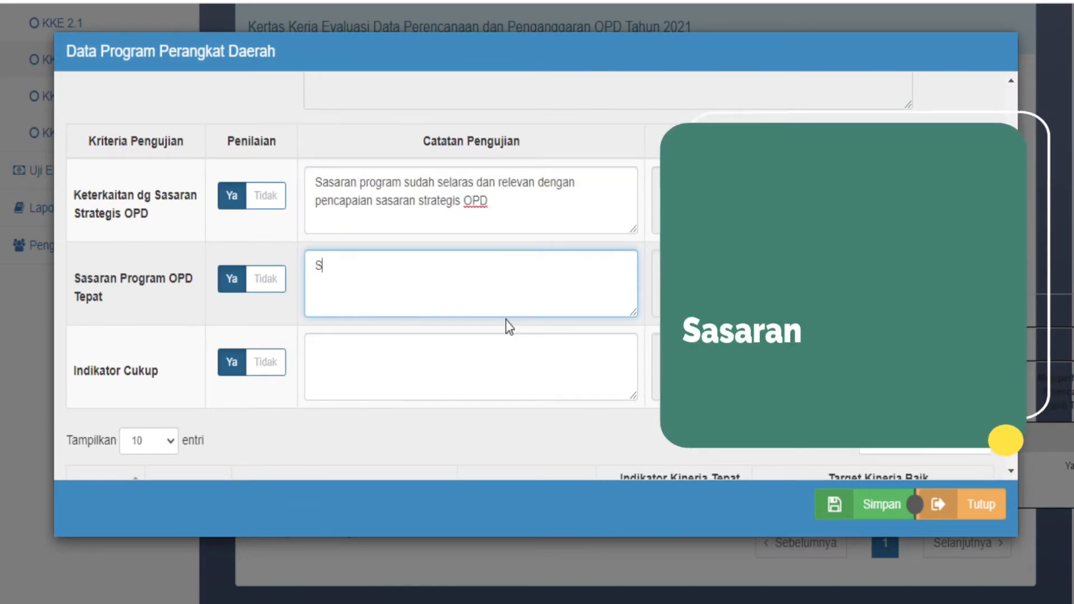
text(asaran program sud)
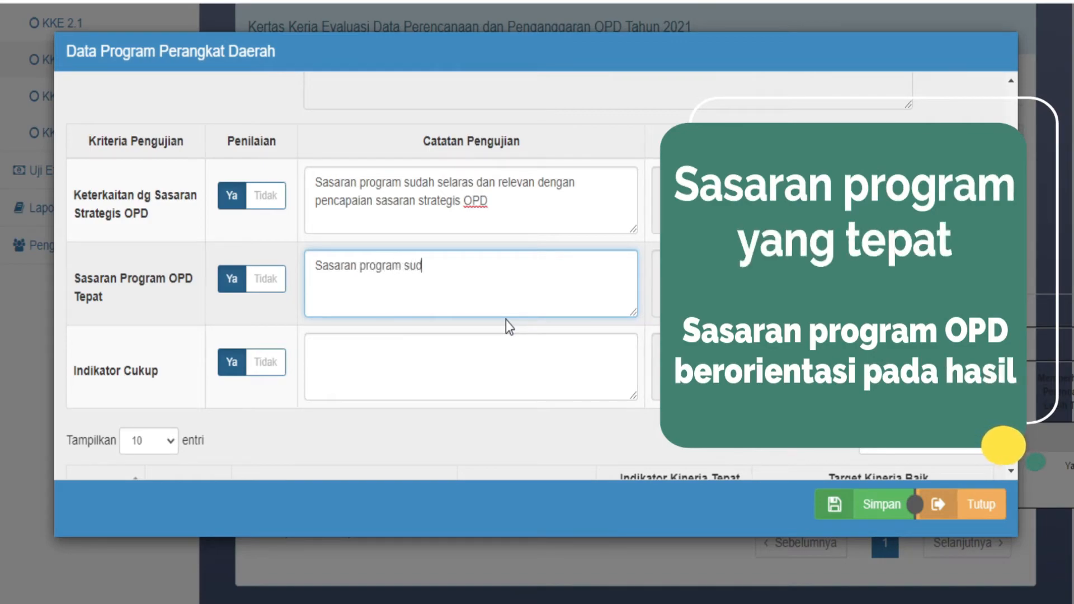
text(ah berorientasi pada hasil)
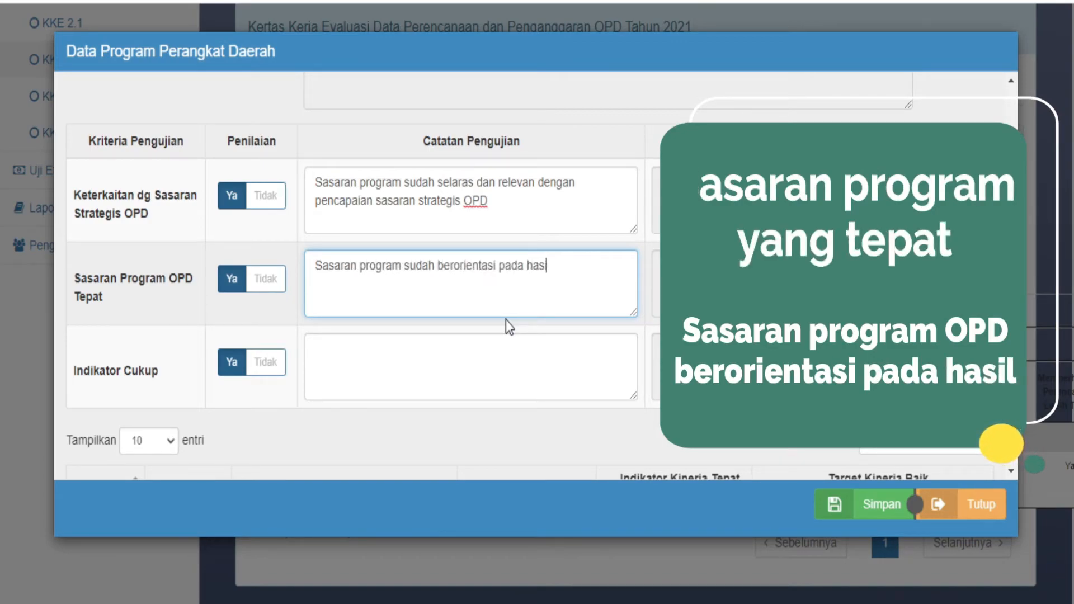
click(508, 325)
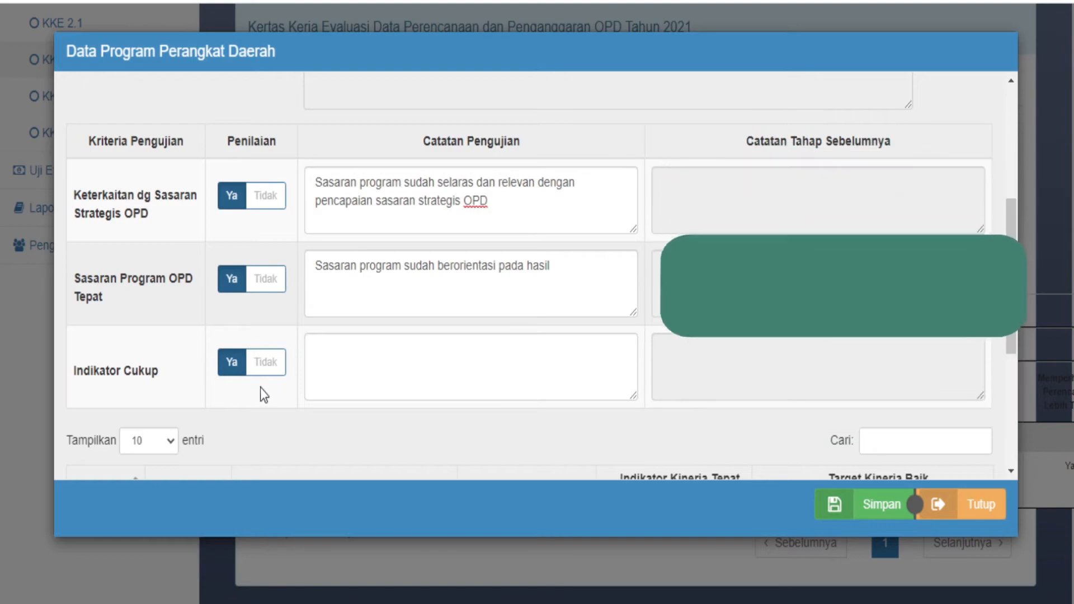
Enter the note "Indikator yang digunakan cukup untuk mengukur kondisi sasaran program" for the Indikator Cukup criterion.
click(404, 369)
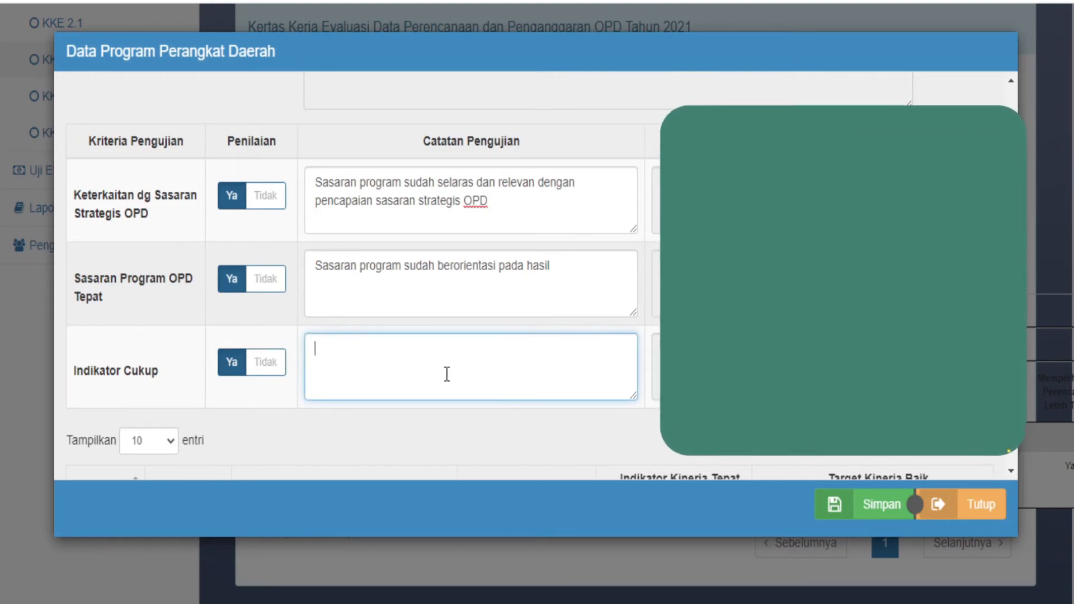
text(Indikator yang digunakan )
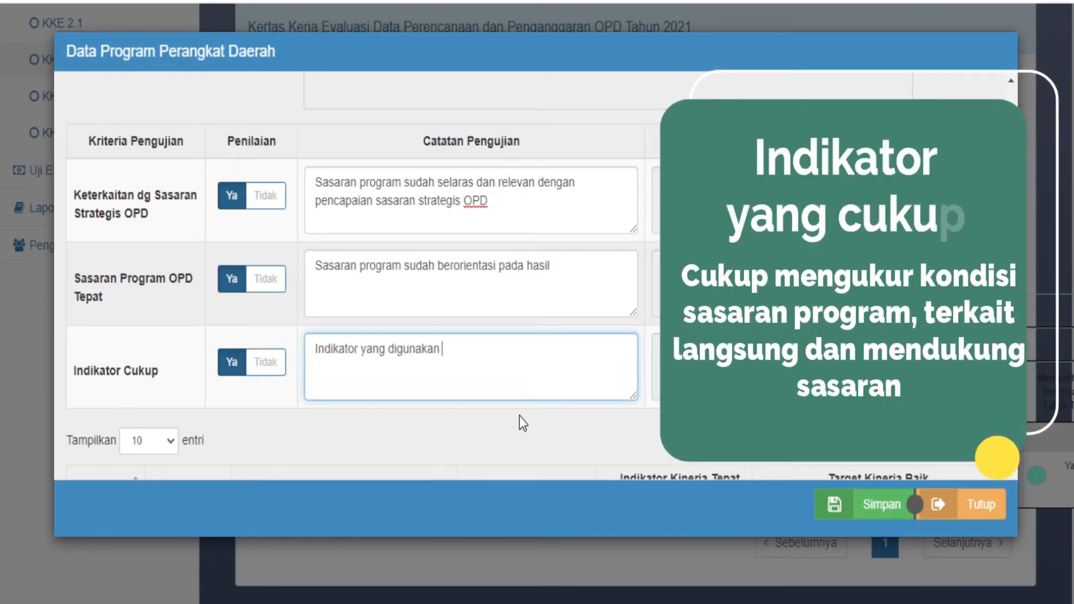
text(cukup untuk mengukur)
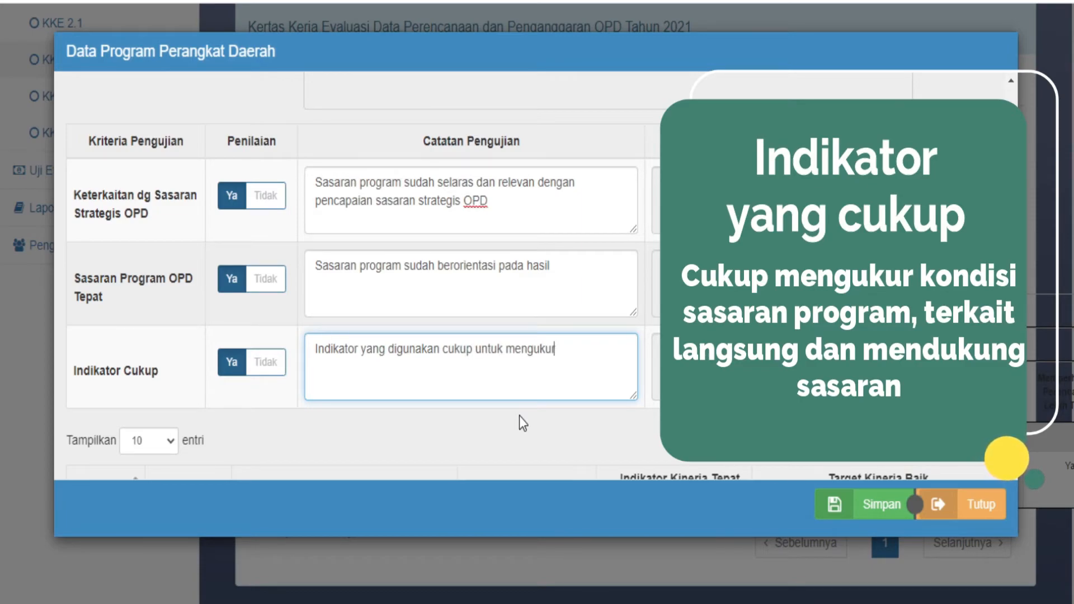
text( kondisi sasaran program)
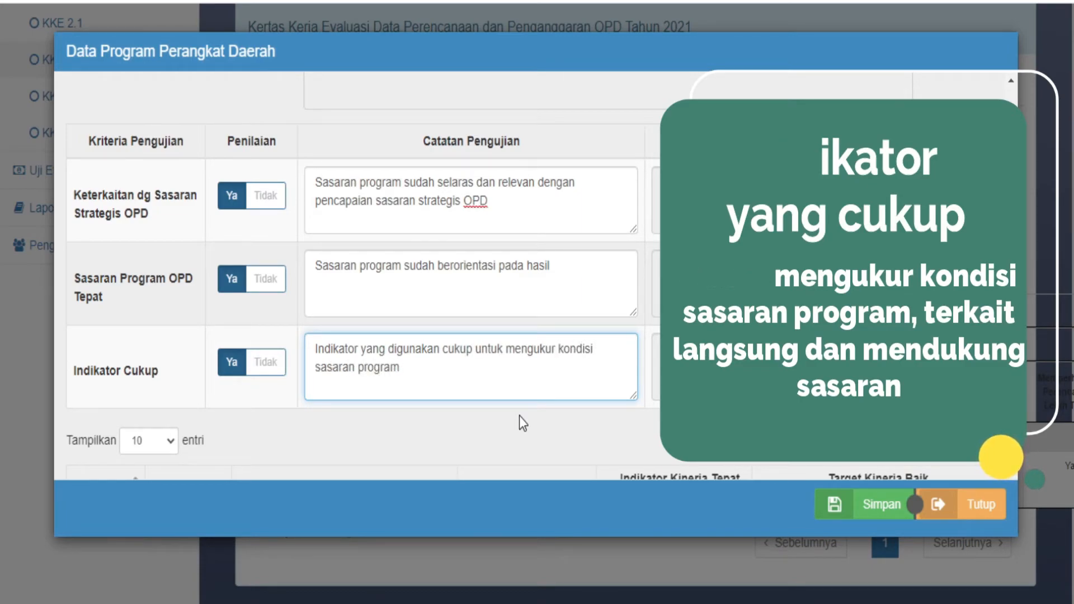
key(Tab)
Open indicator 01.01 and enter the note "Indikator yang digunakan sudah jelas, spesifik, dan dapat diukur dengan objektif" for Dapat diukur secara obyektif.
drag(1012, 235, 1015, 365)
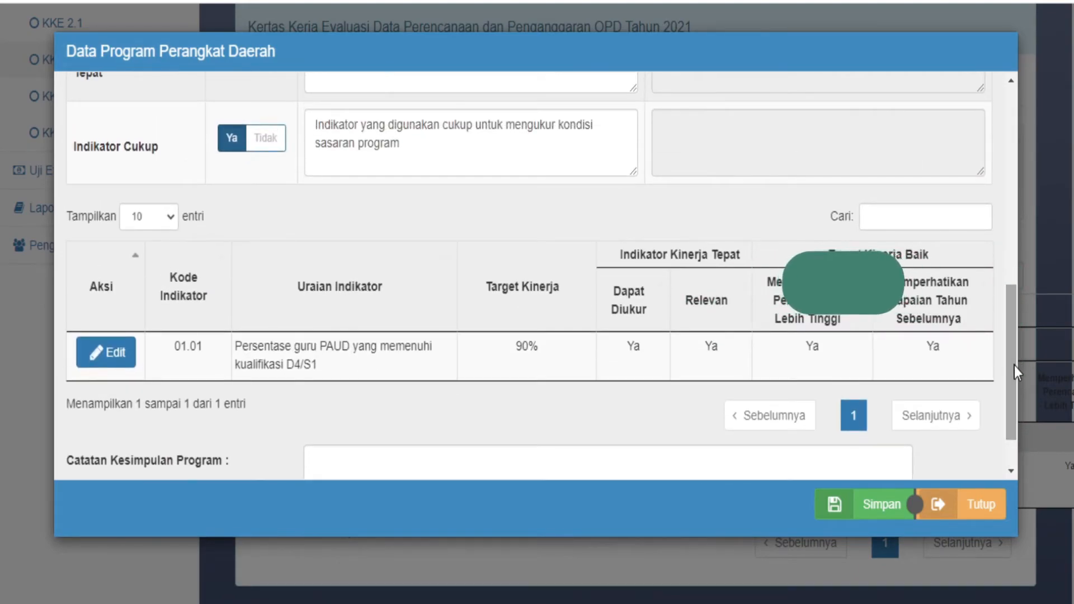
click(107, 352)
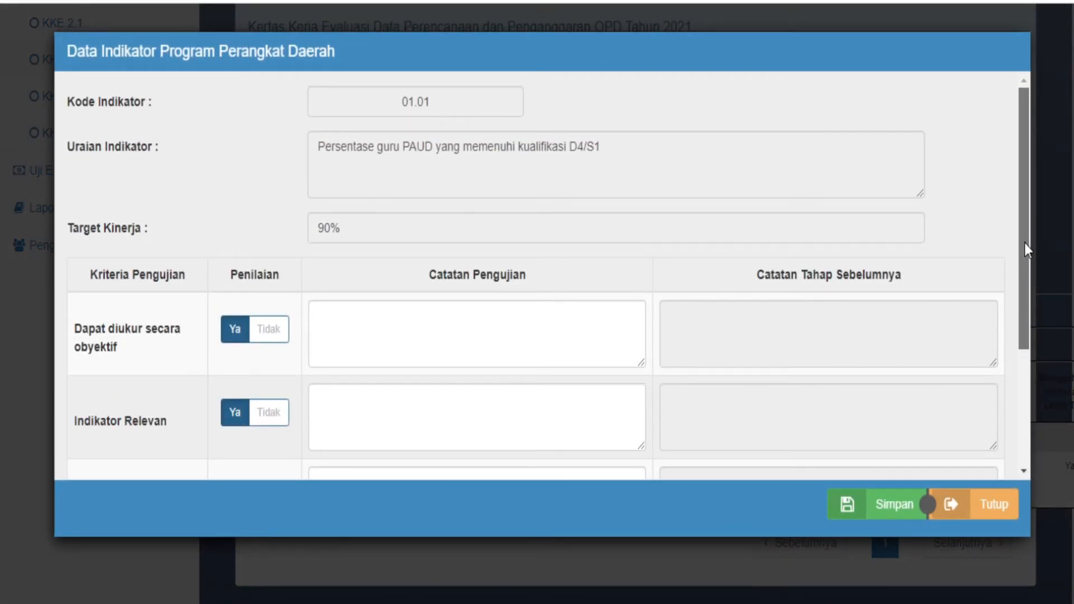
drag(1025, 246, 1034, 352)
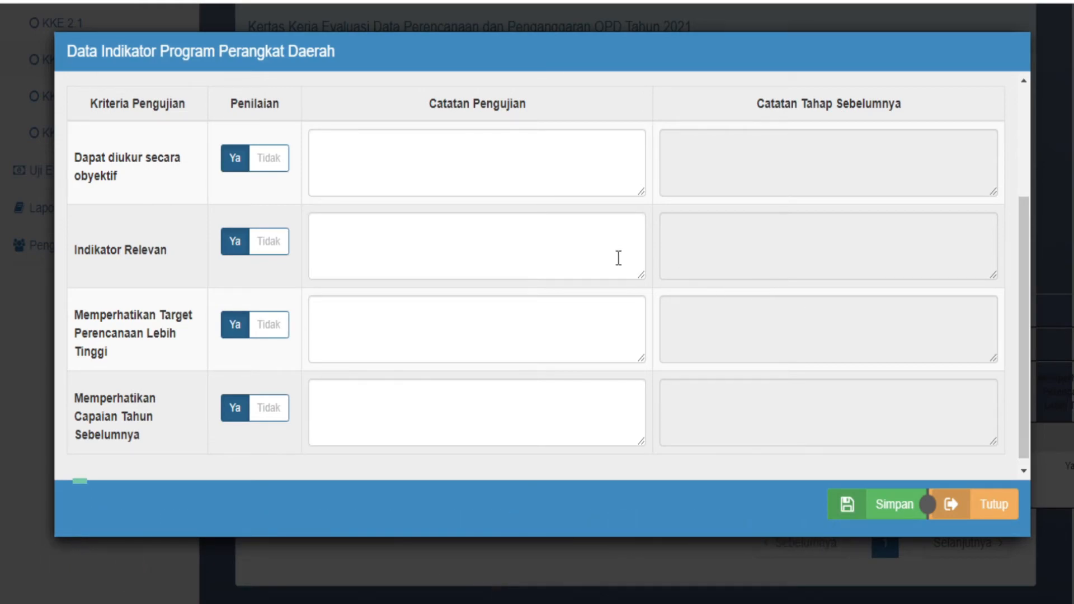
click(240, 170)
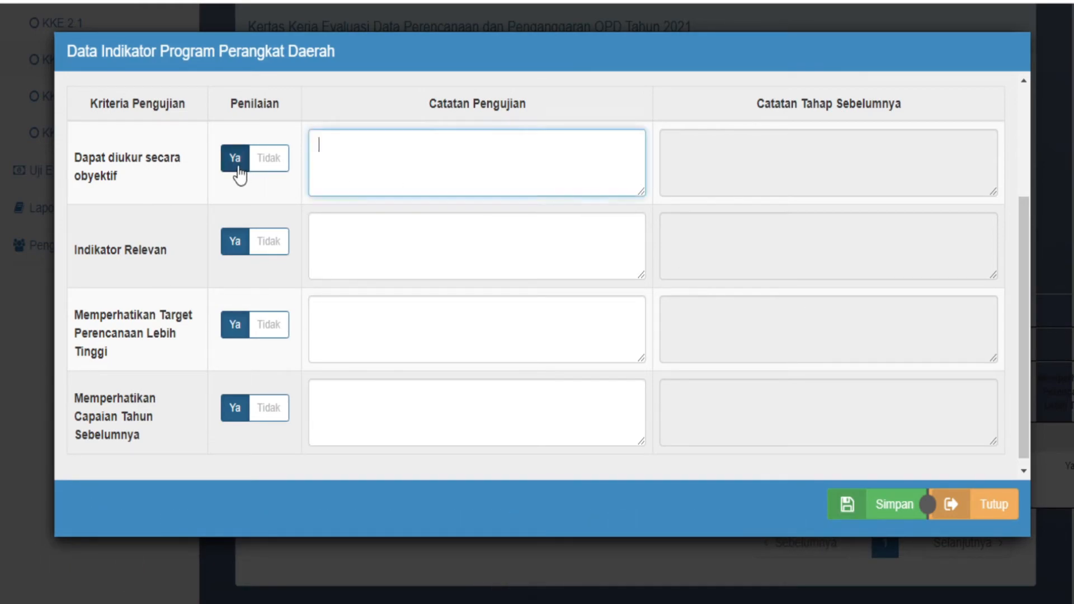
click(983, 230)
click(1022, 369)
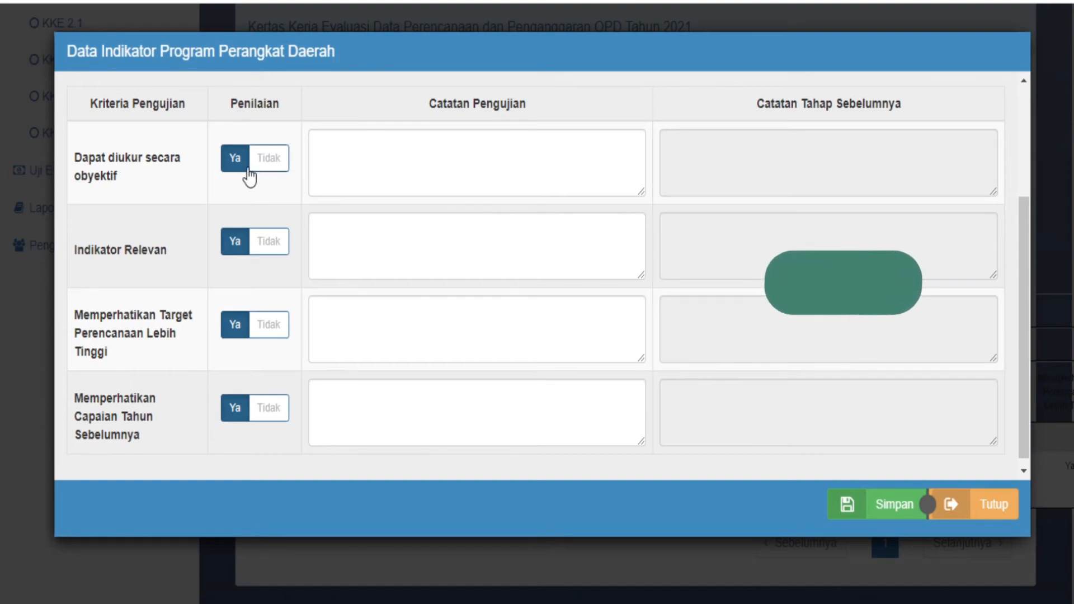
click(417, 168)
text(Indikator yang digunakan)
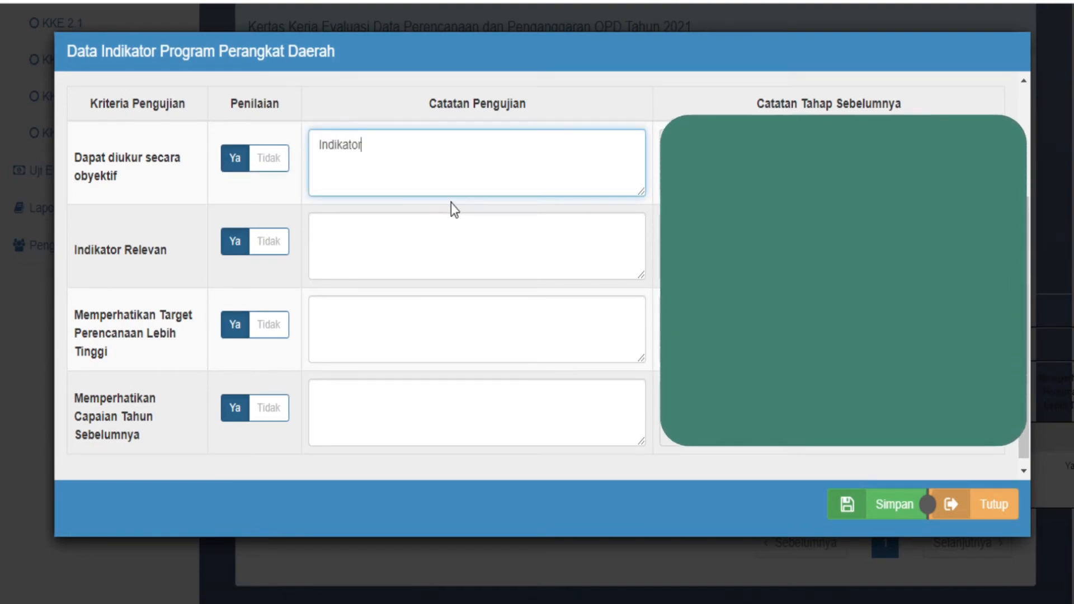
text( sudah jelas, spesifik, dan dapat diuk)
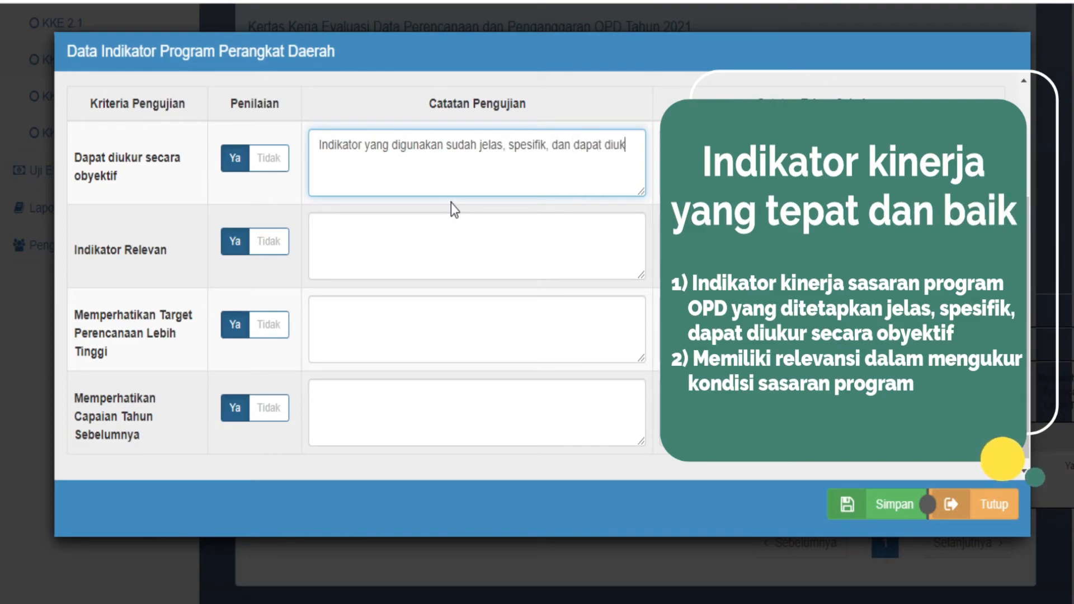
text(ur dengan objektif)
Enter the note "Indikator yang digunakan memiliki relevansi dalam mengukur kondisi sasaran program" for the Indikator Relevan criterion.
click(486, 268)
text(Indikator yang digunakan mem)
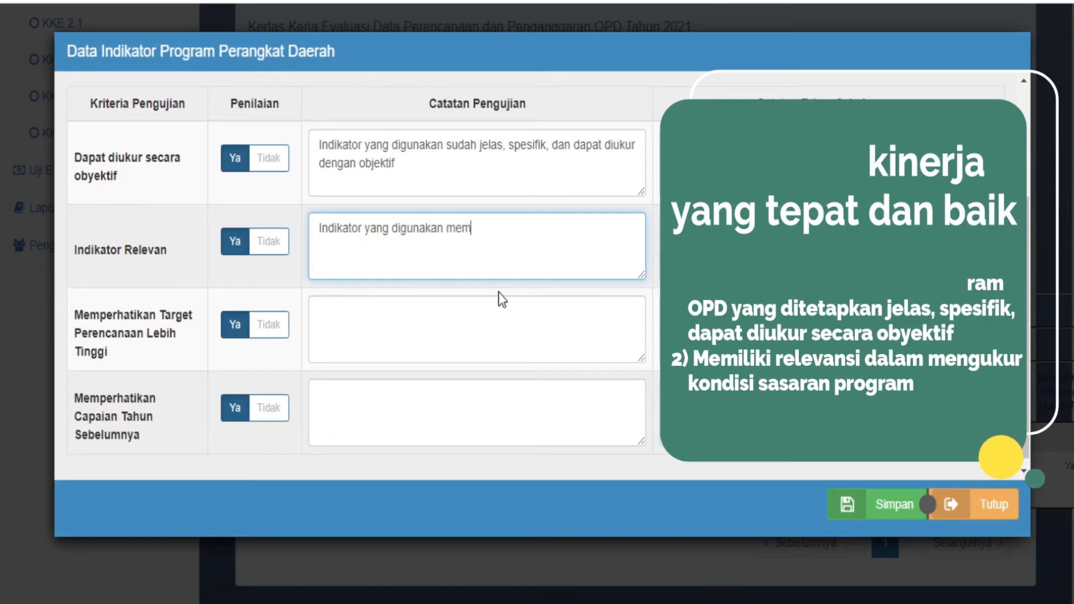
text(iliki relevansi dalam mengukur kondisi sasaran program)
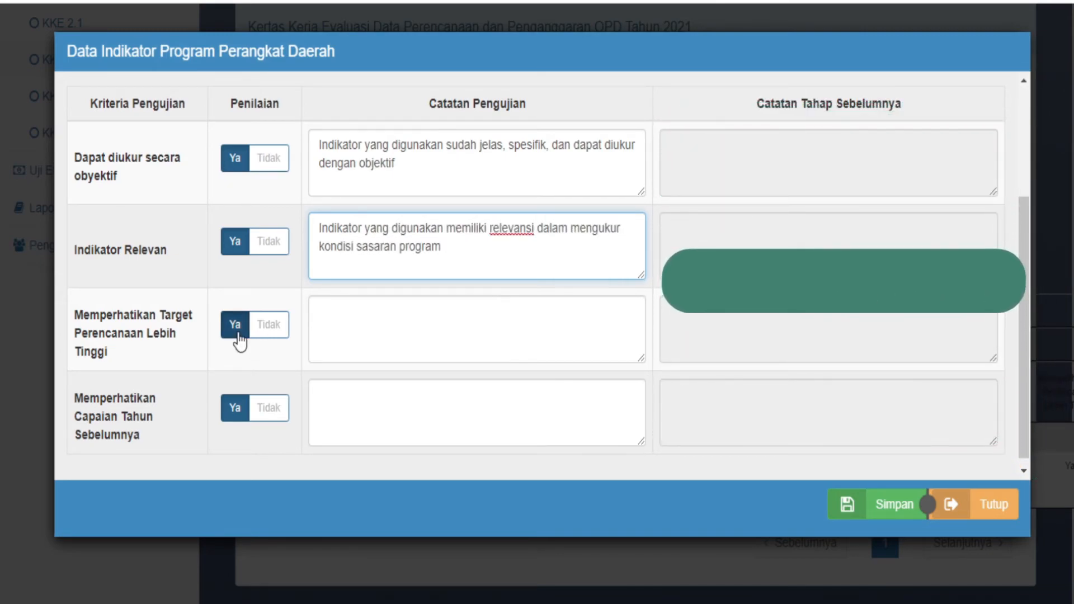
Enter the note "Indikator yang digunakan mempertimbangkan target sasaran strategis OPD" for Memperhatikan Target Perencanaan Lebih Tinggi.
click(503, 356)
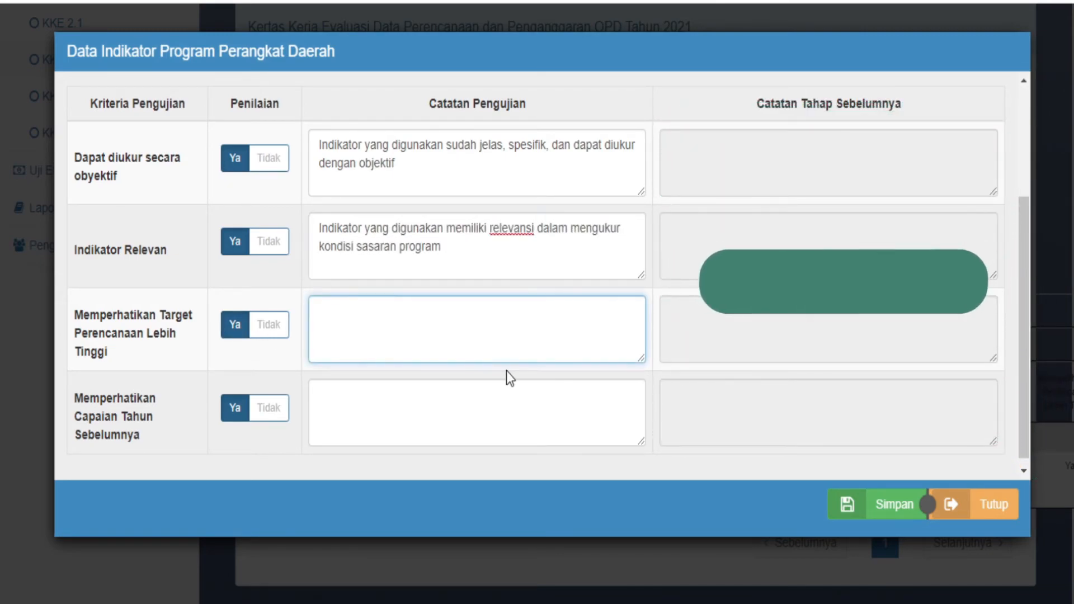
text(Indikator)
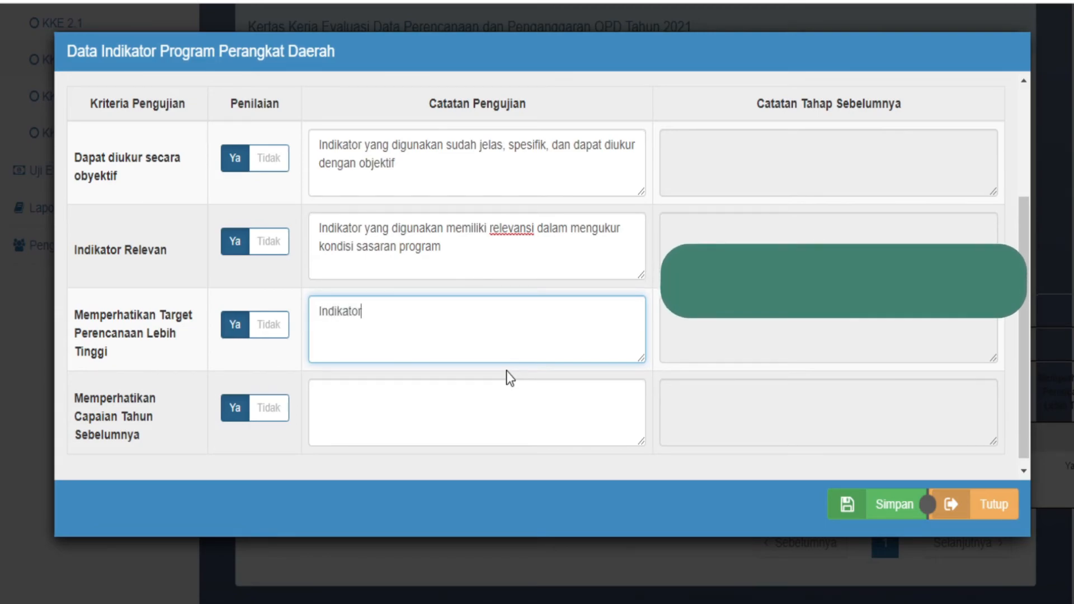
text( yang digunakan memper)
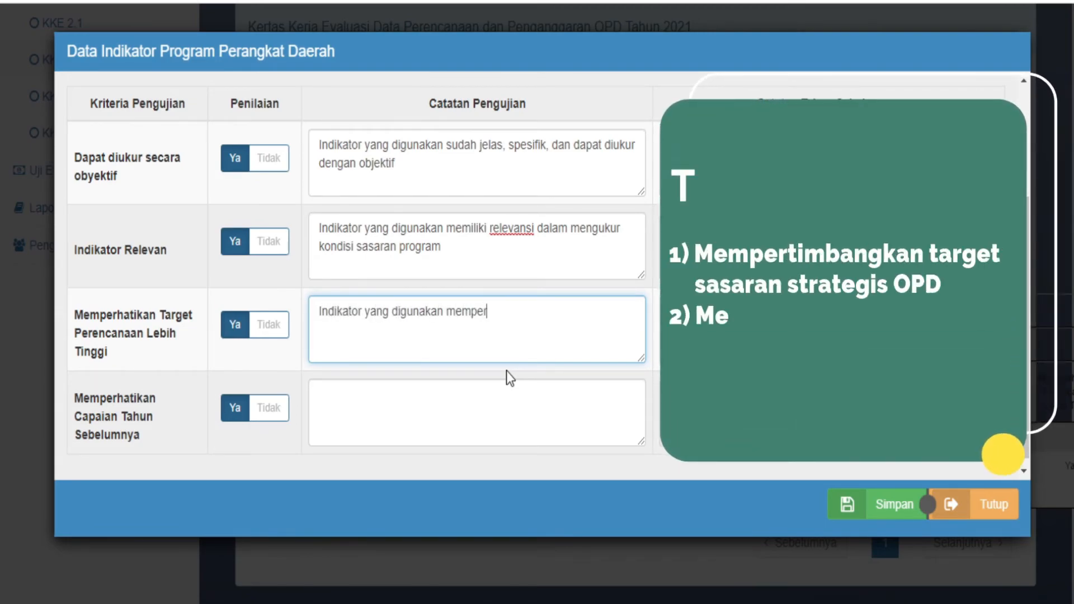
text(timbangkan target sasa)
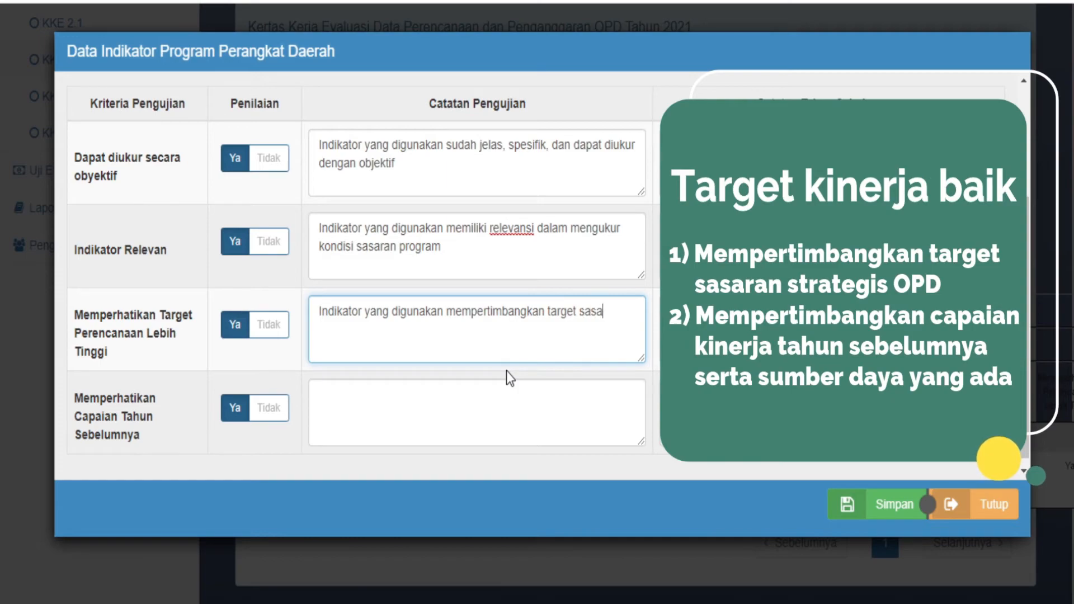
text(ran strategis OPD)
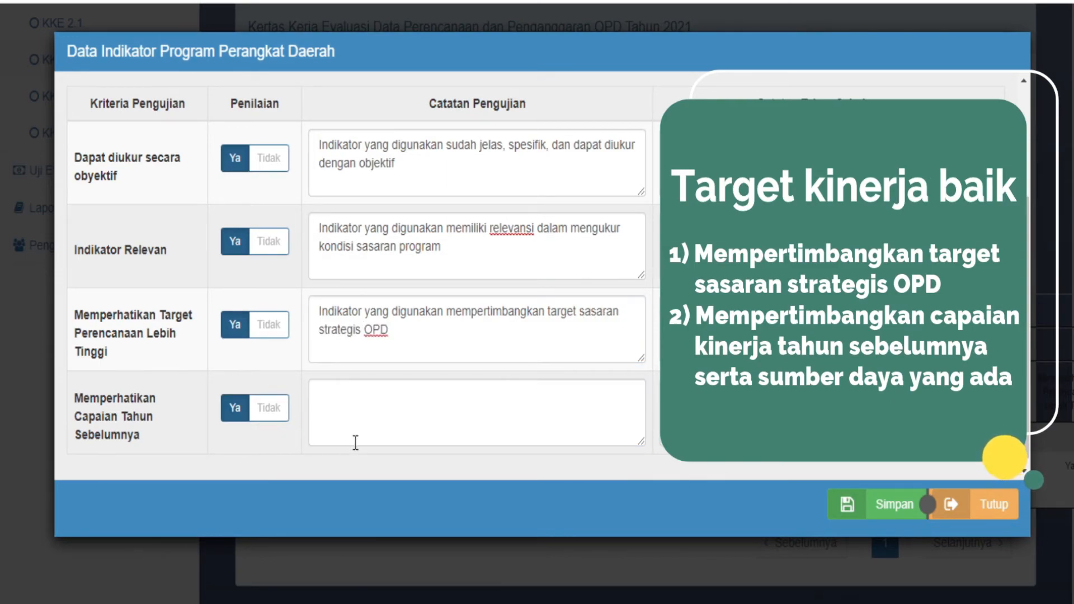
Enter the note "Indikator yang digunakan mempertimbangkan capaian kinerja tahun sebelumnya" for Memperhatikan Capaian Tahun Sebelumnya and save the program indicator.
click(430, 417)
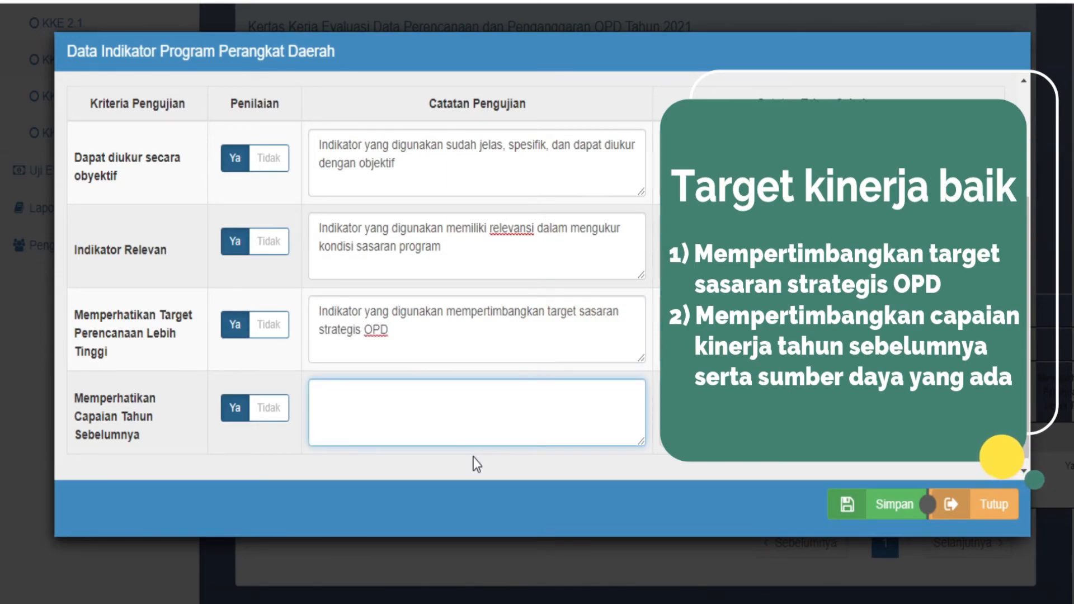
text(Indikator yang digunakan mempertimbangkan capaian k)
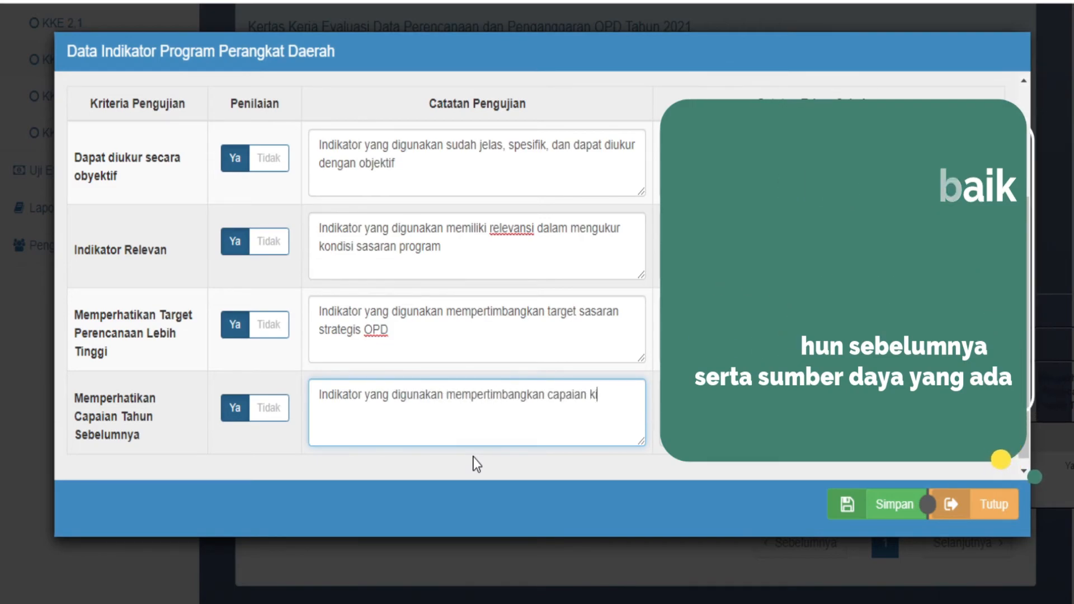
text(inerja tahun sebelumnya)
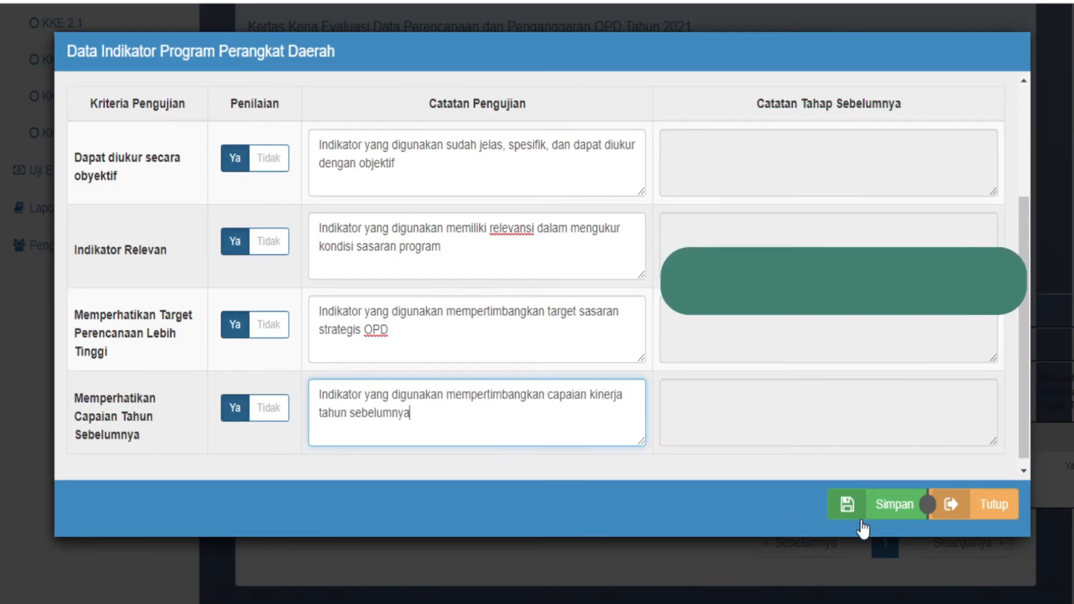
click(887, 507)
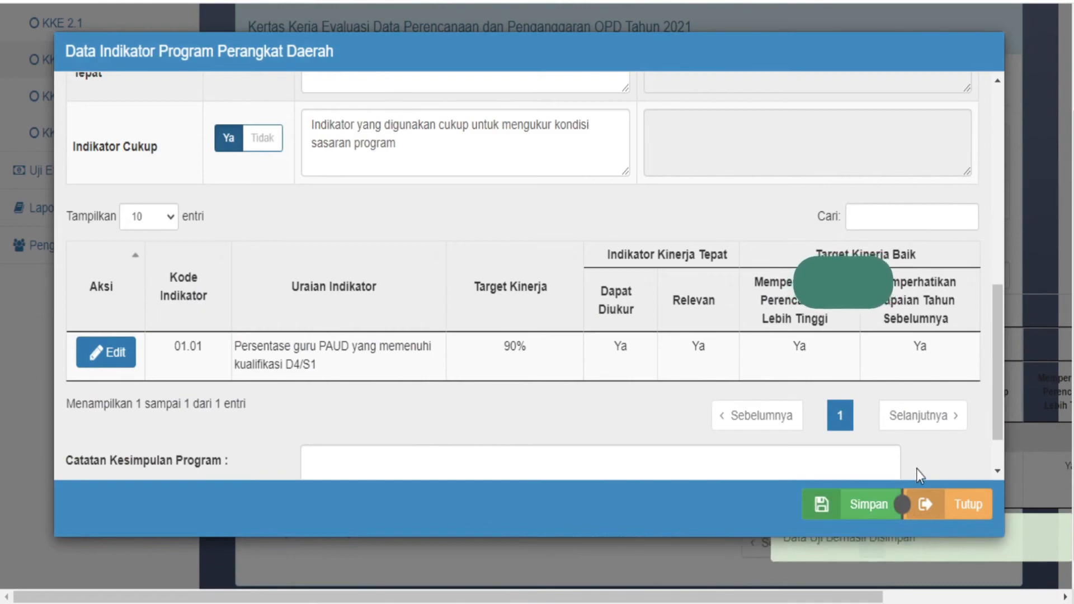
Enter the program conclusion note "Sudah efektif. Sasaran program sudah selaras dengan sasaran OPD dan indikator yang digunakan tepat" and save the program assessment.
drag(996, 424, 995, 441)
drag(995, 441, 995, 449)
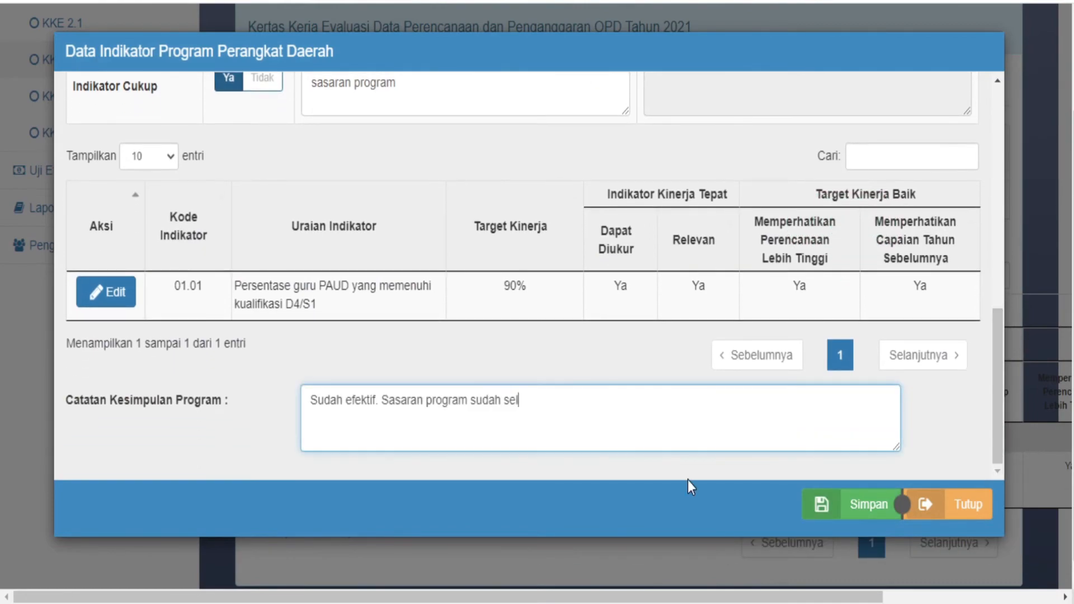
text(aras dengan sasaran OPD dan indikator yang digunakan tepat)
click(819, 507)
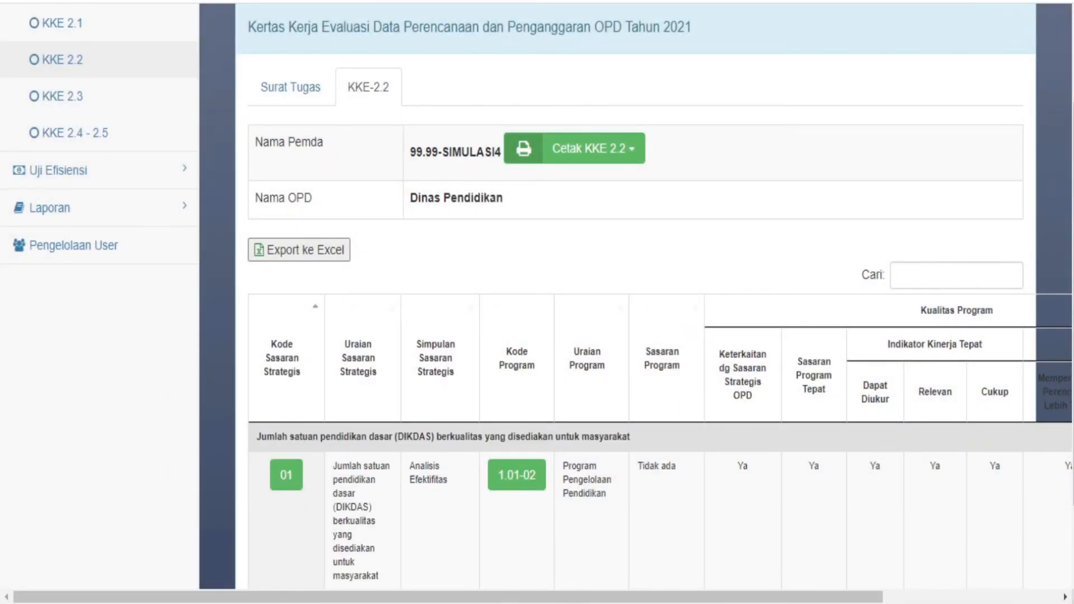
Open strategic target 01, review its indicator 01.01 and conclusion note, save both assessments, and check the Simpulan column in the KKE 2.2 table.
scroll(636, 302, down, 2)
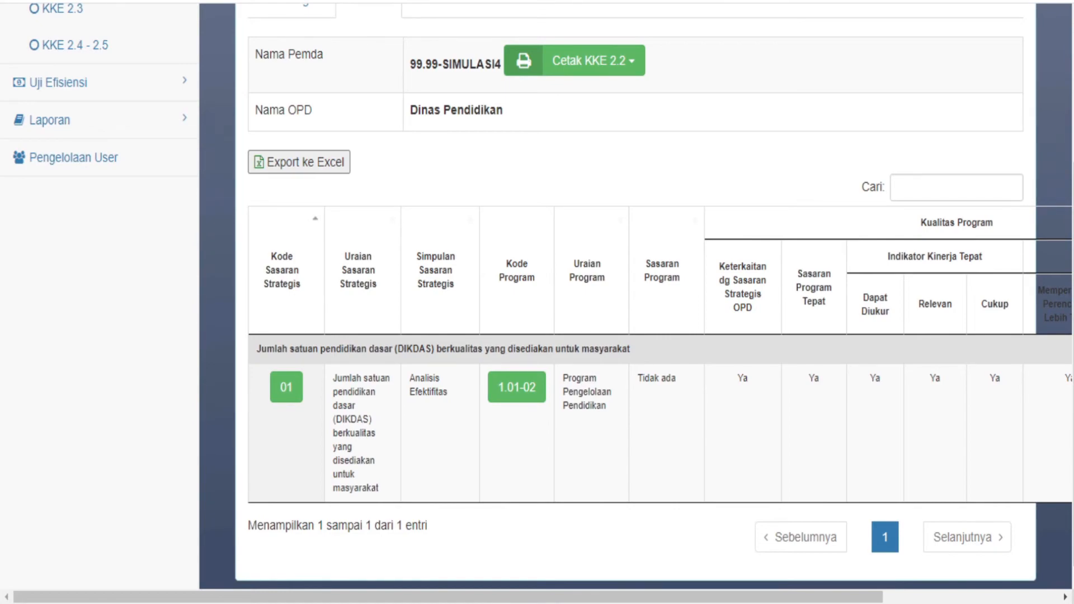
click(286, 387)
drag(1015, 189, 1016, 385)
click(130, 255)
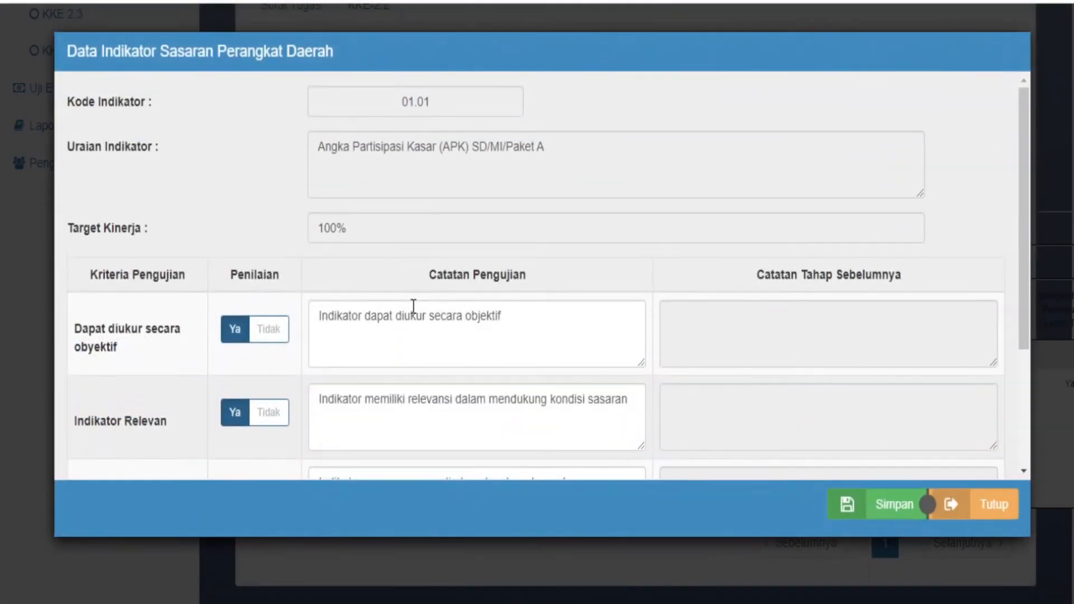
drag(1023, 213, 994, 464)
click(905, 503)
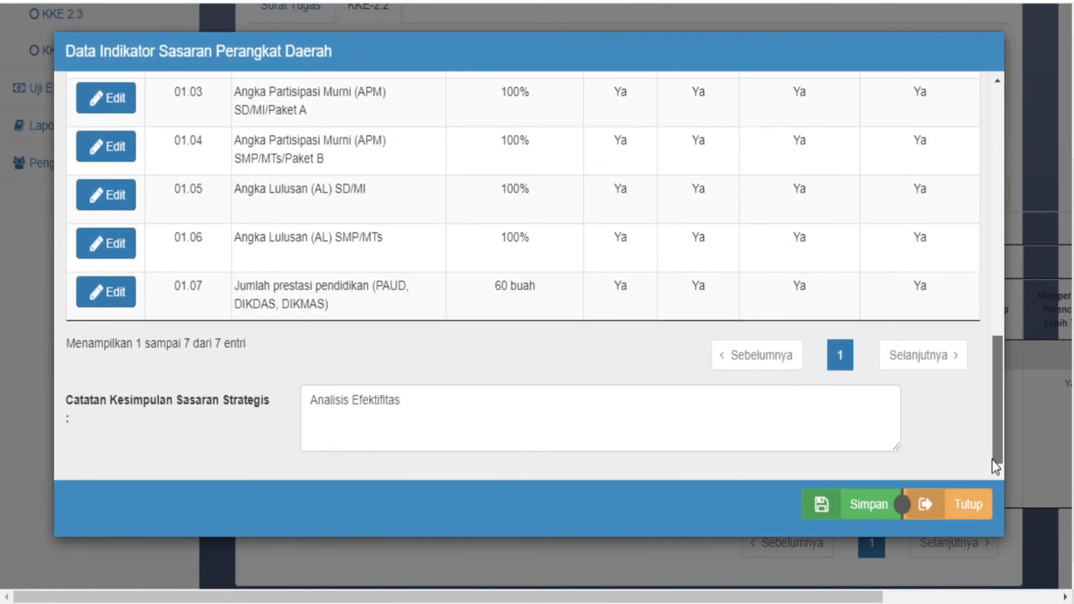
click(870, 503)
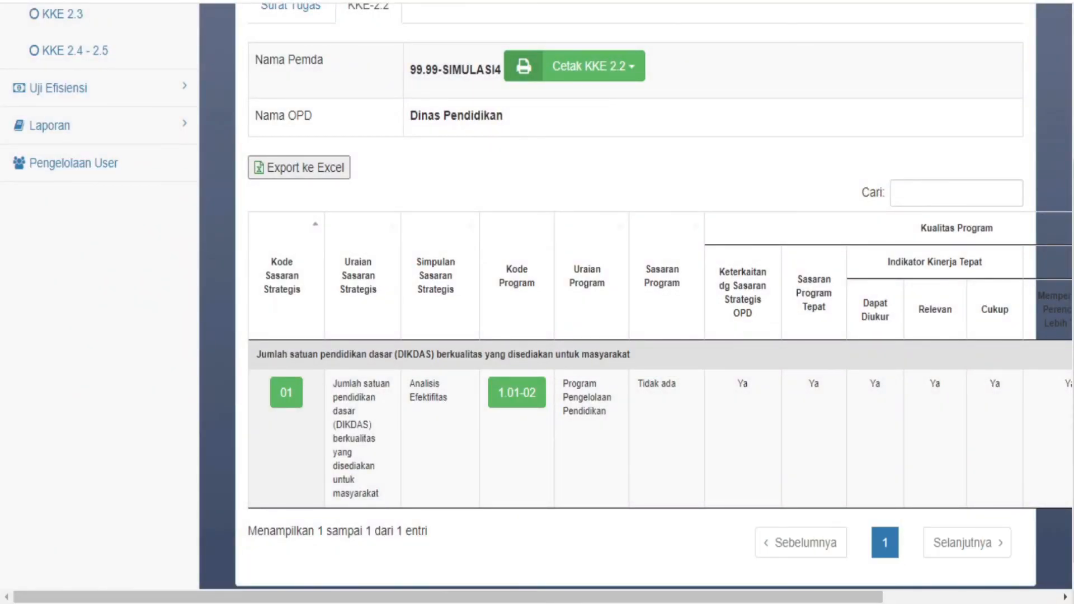
drag(813, 597, 1013, 586)
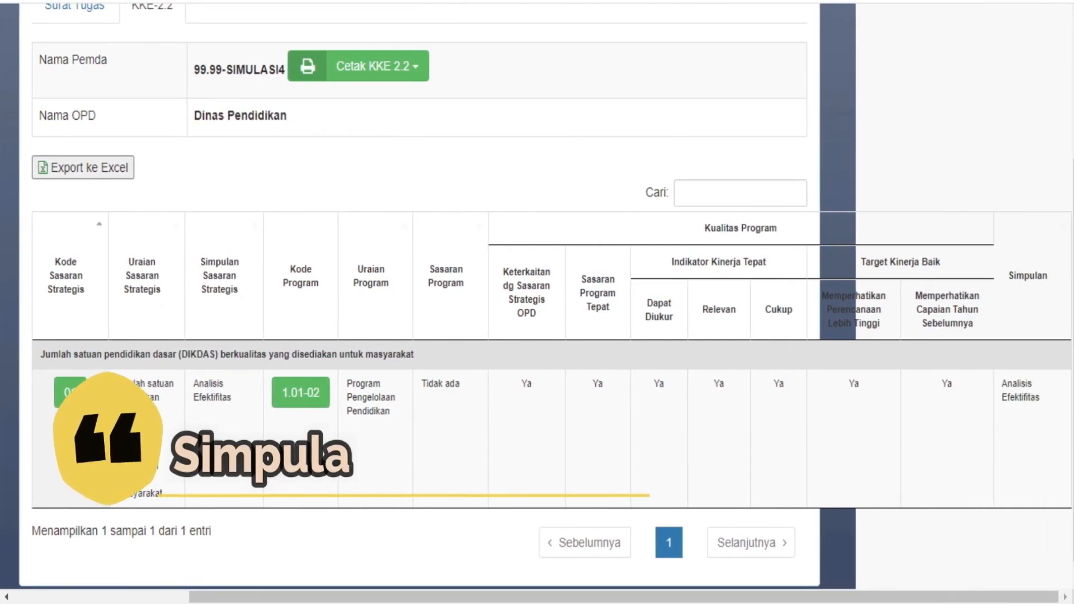